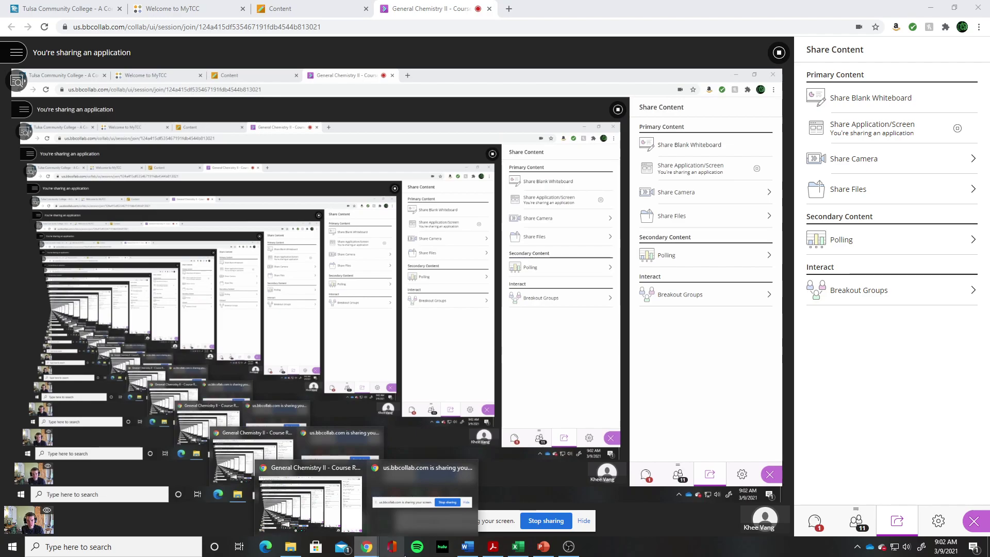
Switch to the Weak Acid Titration Curves handout in Acrobat Reader and go over its Overview section.
left_click(503, 550)
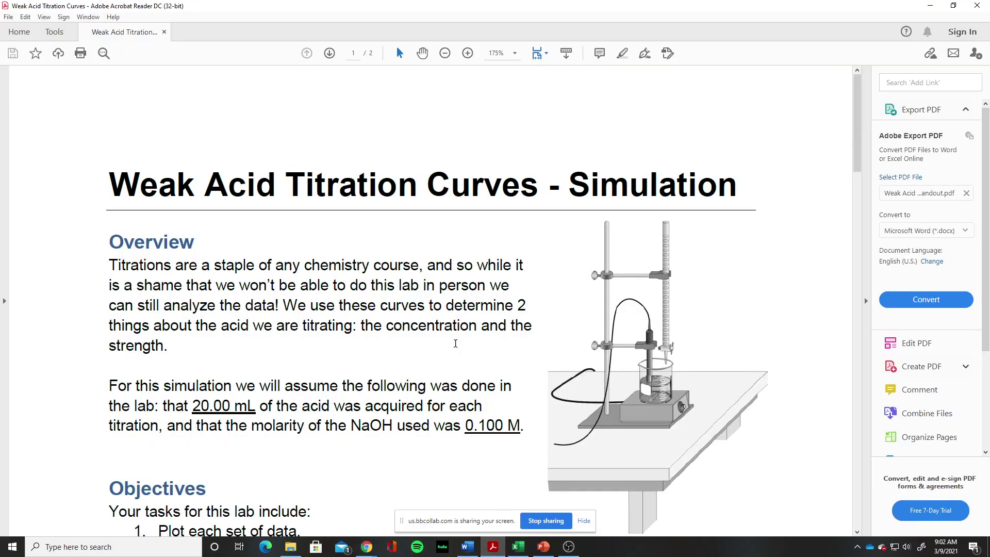
scroll(463, 364, "down", 2)
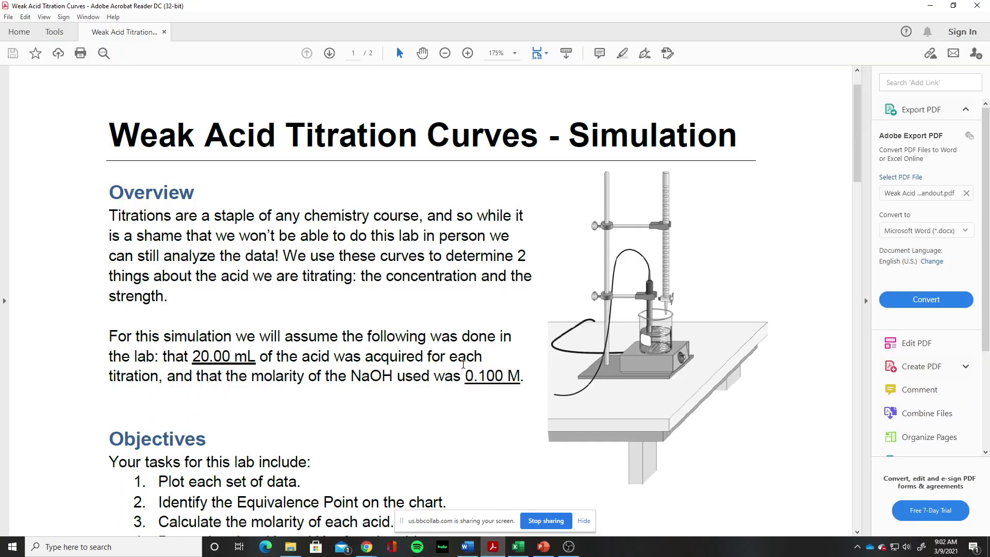
left_click_drag(108, 216, 519, 376)
left_click(481, 377)
Switch to the Collaborate session in Chrome, read the class chat and consult the March 2021 calendar for the lab's due date.
left_click(365, 548)
left_click(310, 503)
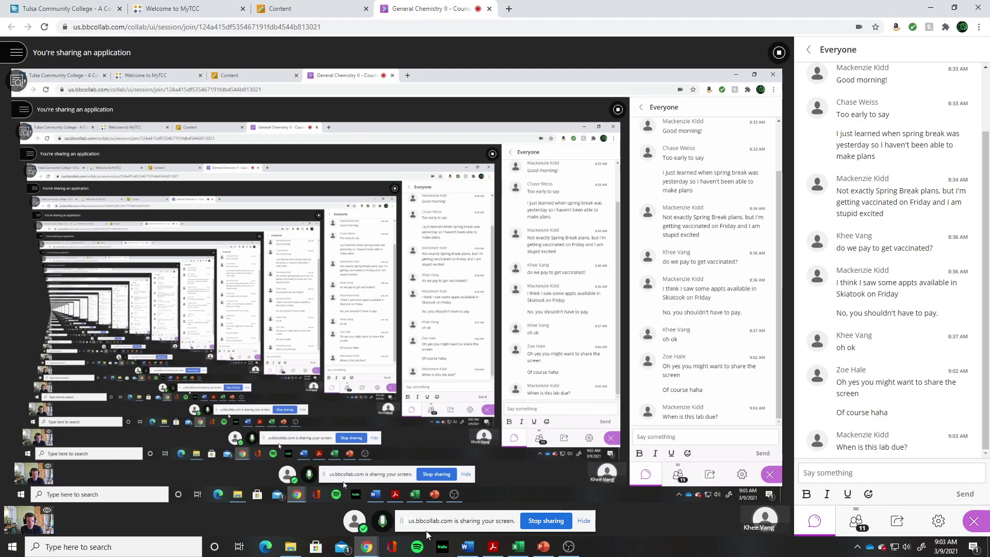
left_click(946, 547)
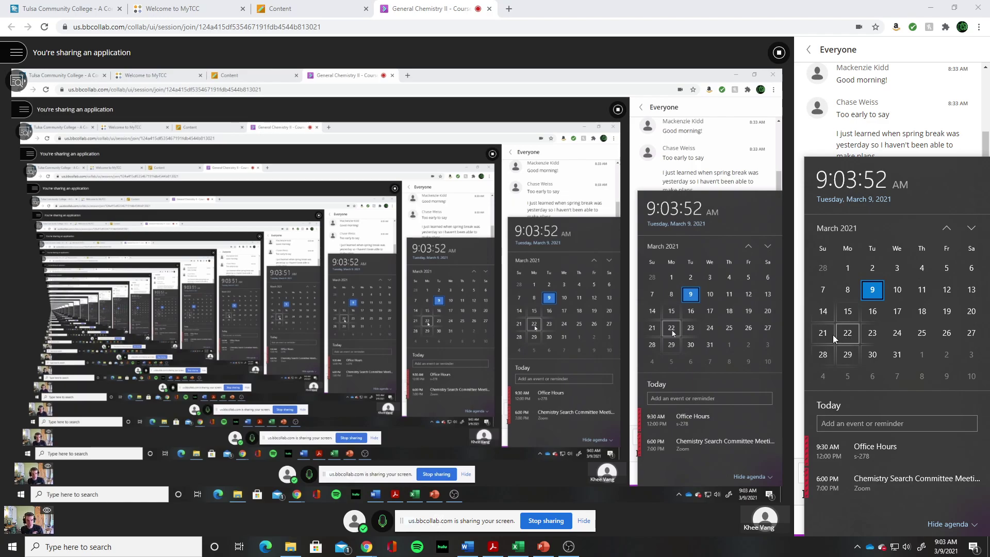
left_click(892, 134)
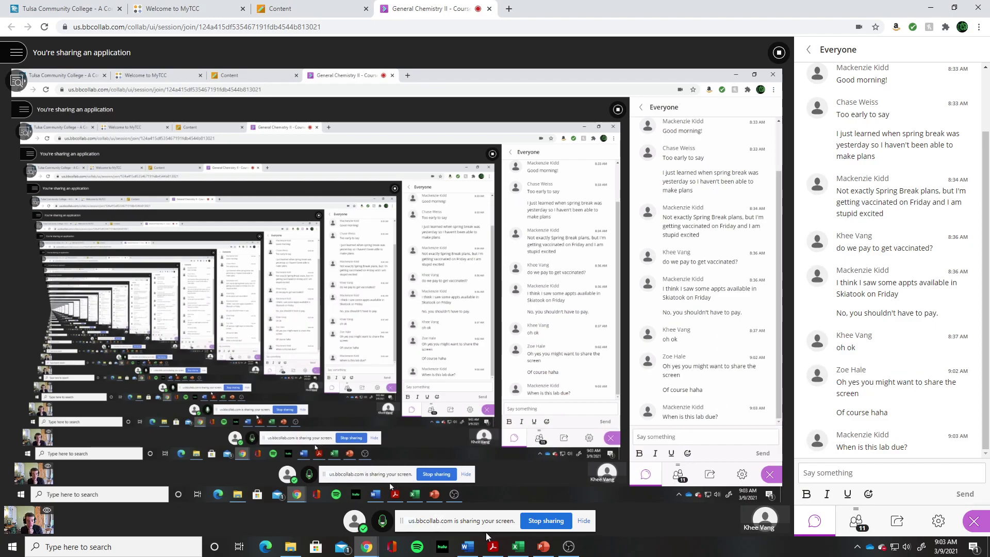
mouse_move(480, 547)
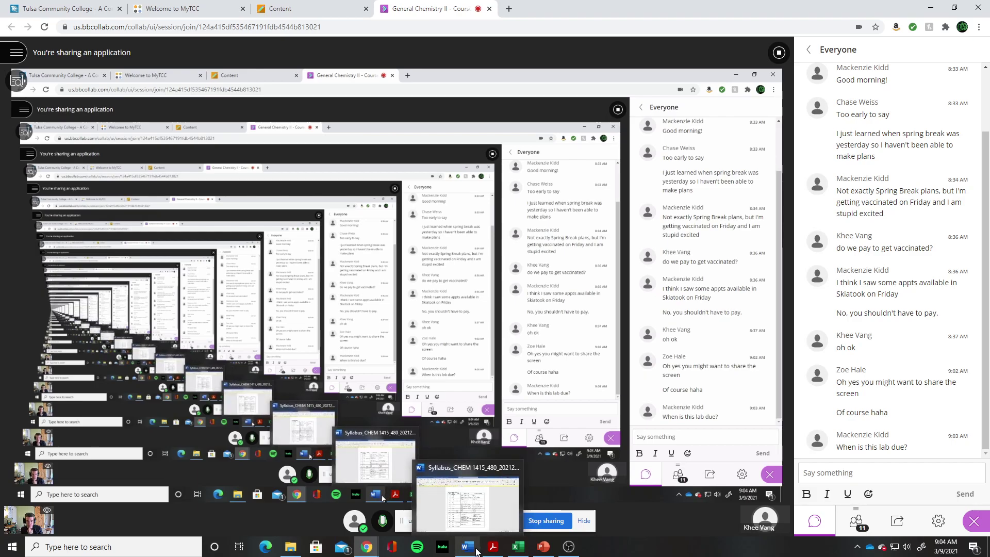
mouse_move(567, 550)
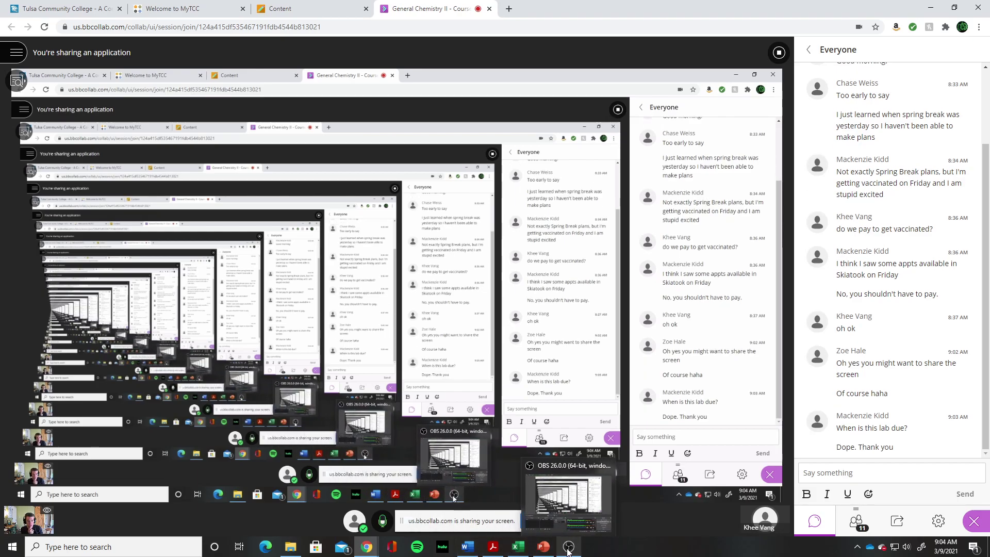
mouse_move(538, 551)
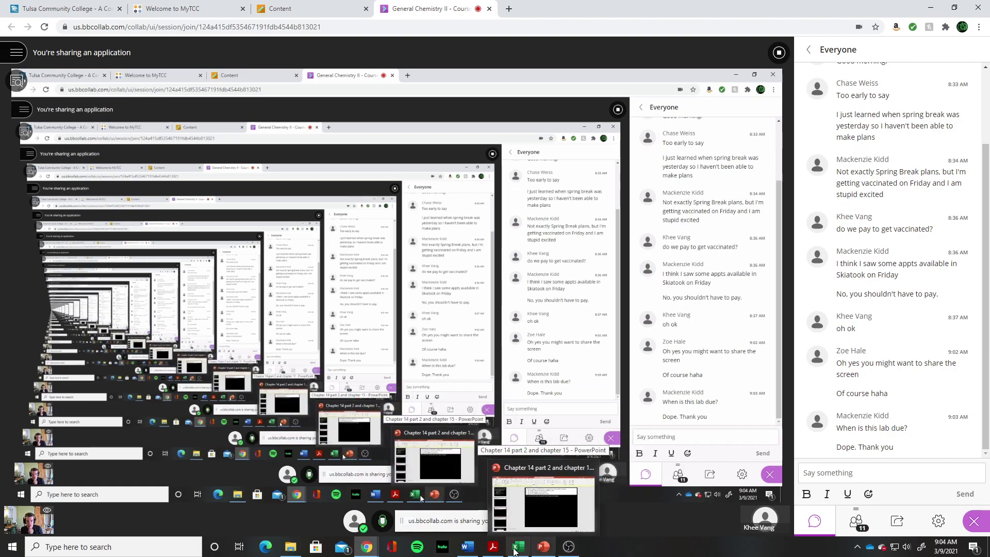
Return to the titration handout in Acrobat Reader and examine the stated acid volume and NaOH molarity in the Overview.
left_click(498, 487)
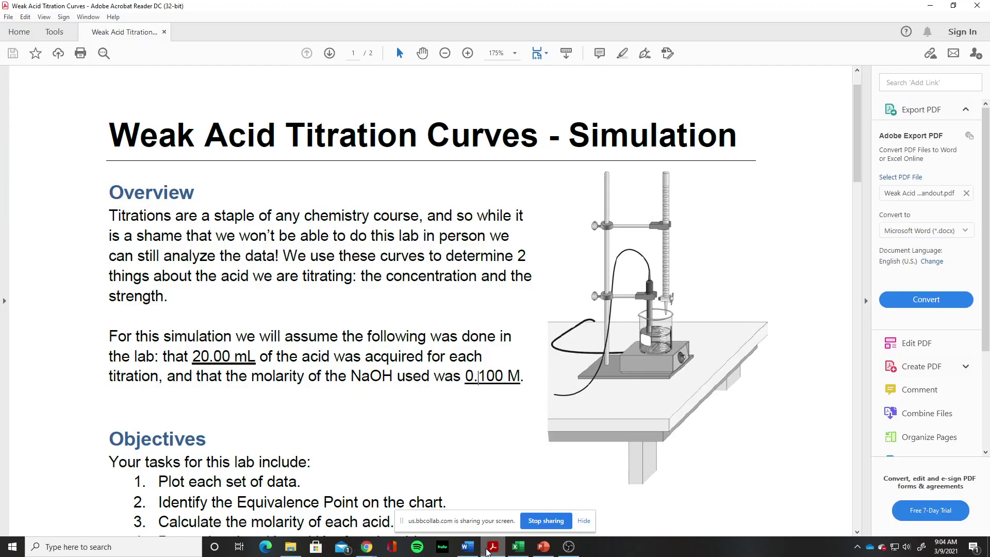
scroll(479, 454, "down", 3)
scroll(468, 434, "up", 3)
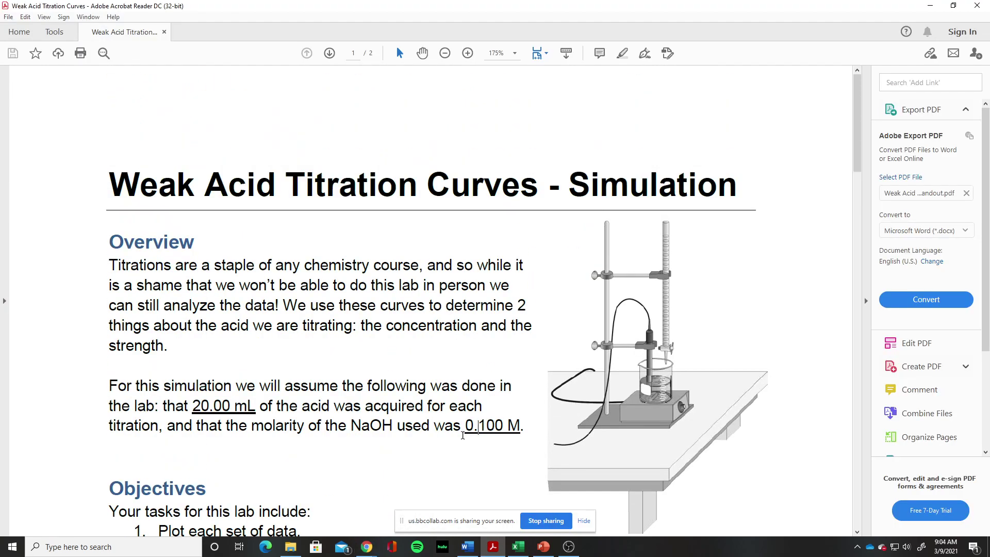
scroll(392, 432, "down", 1)
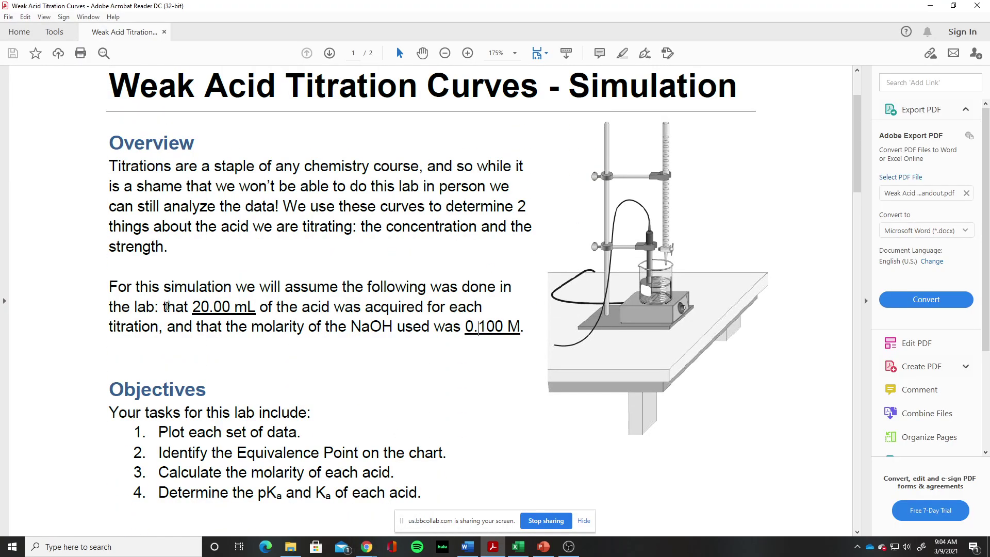
left_click_drag(163, 306, 361, 310)
left_click(331, 311)
left_click_drag(351, 327, 521, 330)
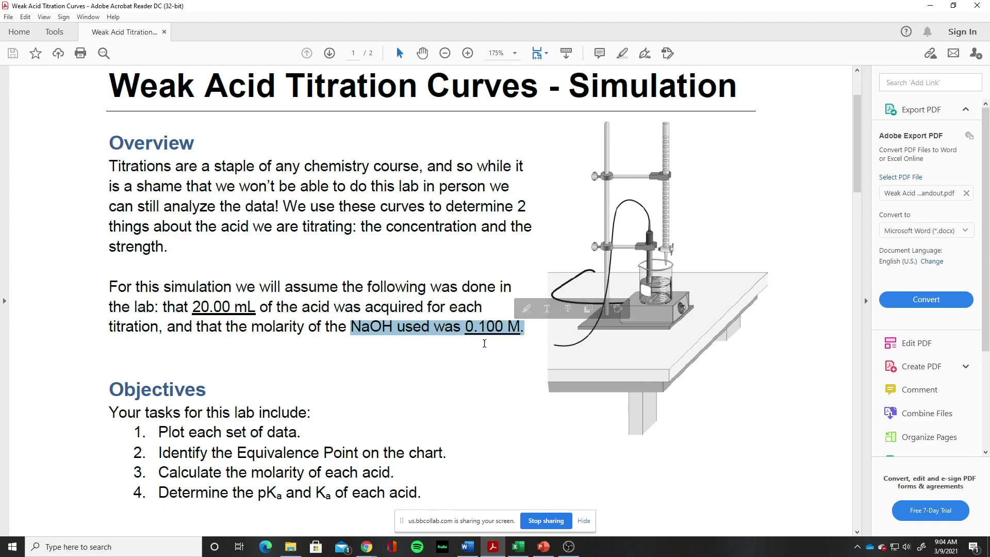
left_click(486, 341)
Review the handout's Objectives and What to turn in sections, highlighting the chart, molarity, pKa, Ka and calculation requirements.
scroll(170, 407, "down", 5)
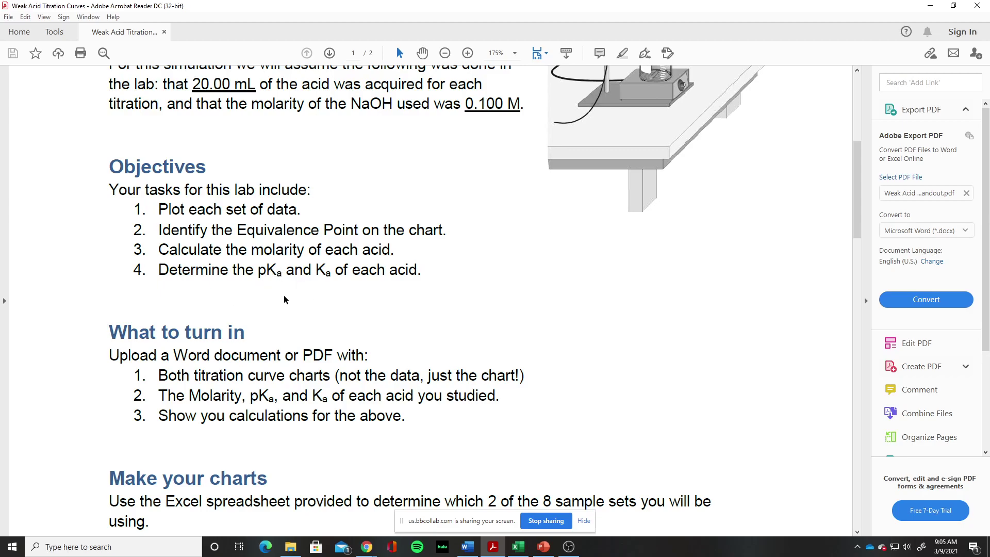
scroll(350, 308, "down", 3)
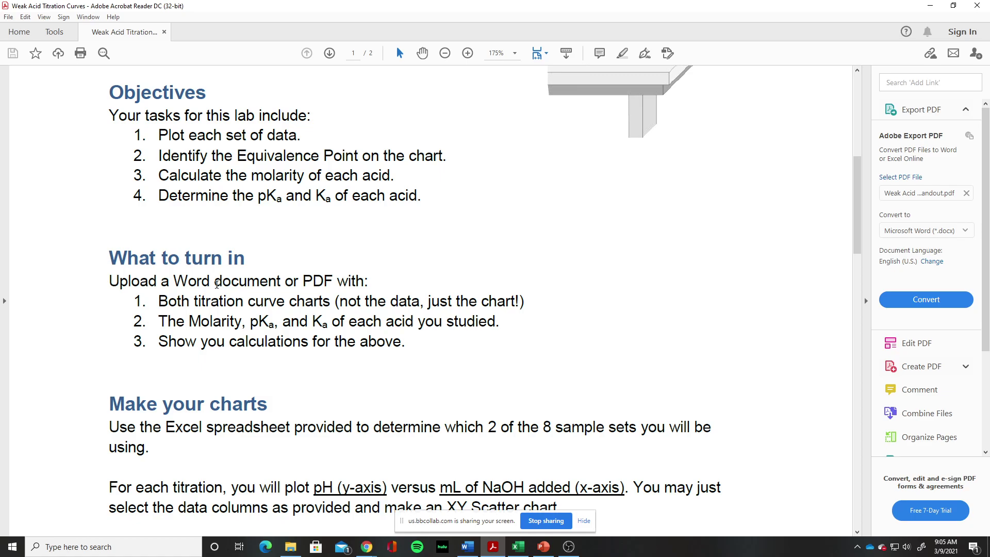
left_click_drag(157, 301, 404, 345)
left_click(376, 352)
left_click(364, 345)
left_click_drag(161, 321, 481, 324)
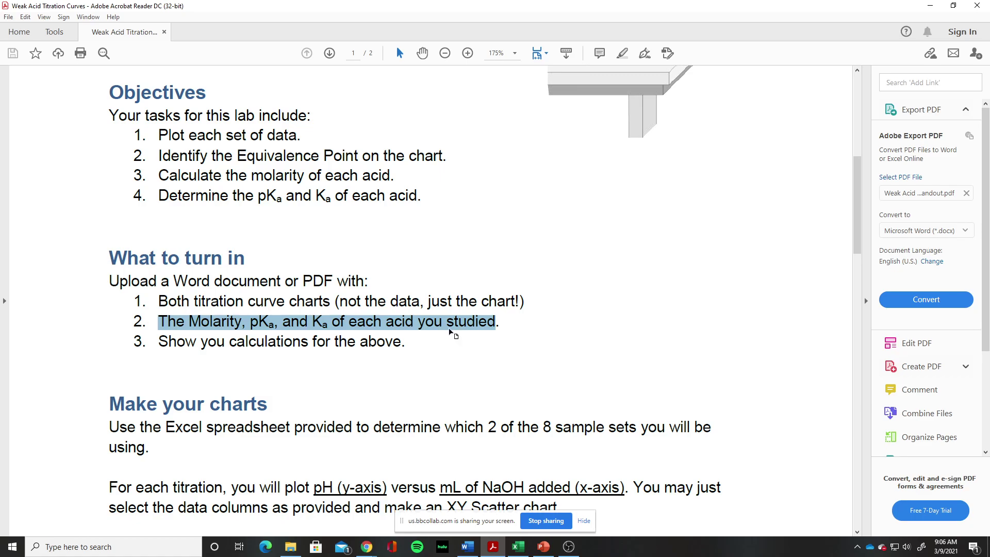
left_click(238, 333)
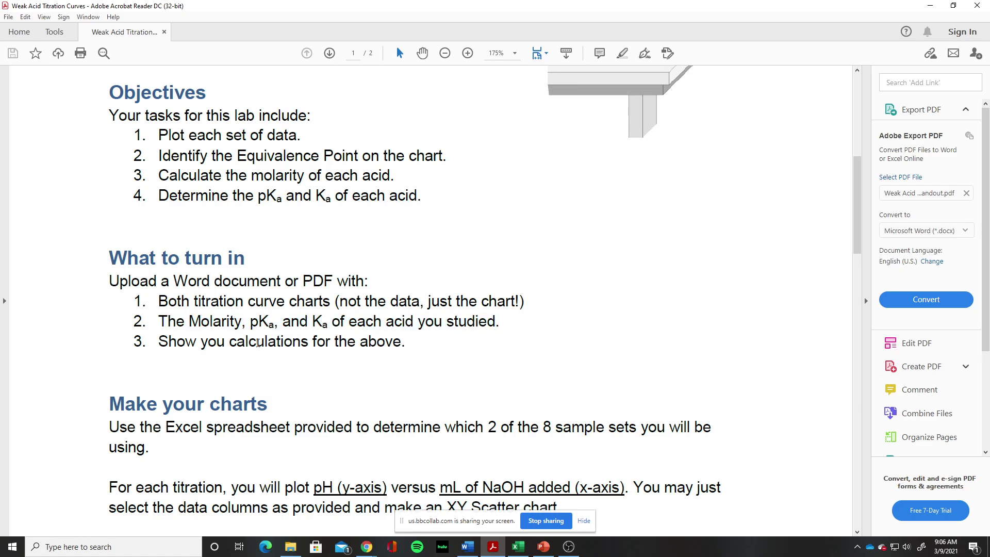
left_click_drag(165, 340, 401, 342)
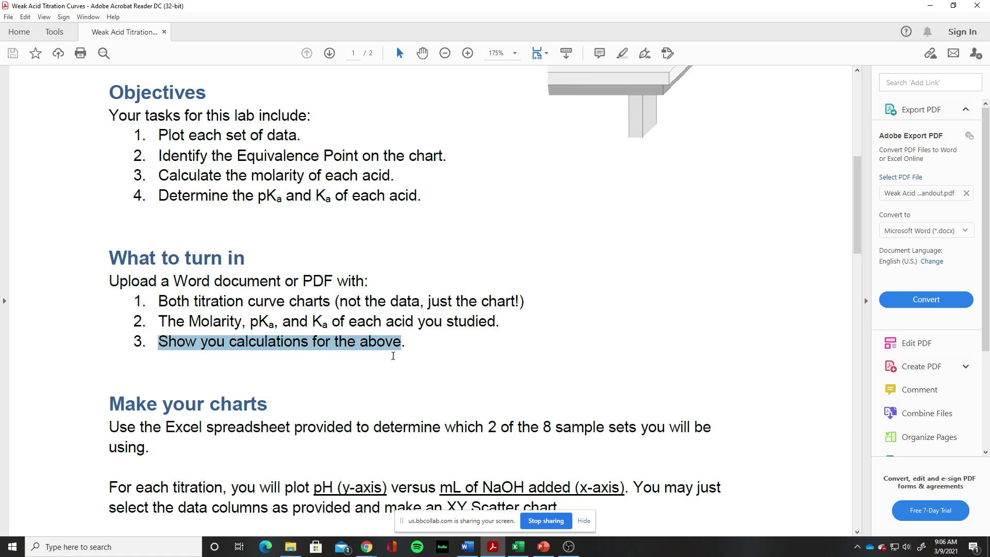
left_click(338, 358)
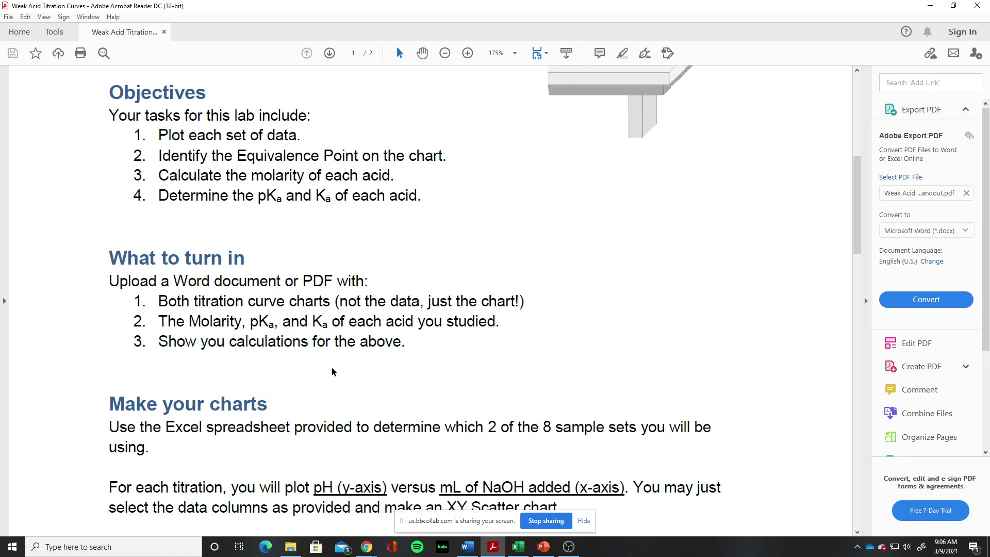
left_click_drag(188, 322, 344, 325)
left_click(363, 329)
Read the Make your charts section of the handout for the plotting and axis instructions.
scroll(268, 325, "down", 3)
scroll(266, 324, "down", 2)
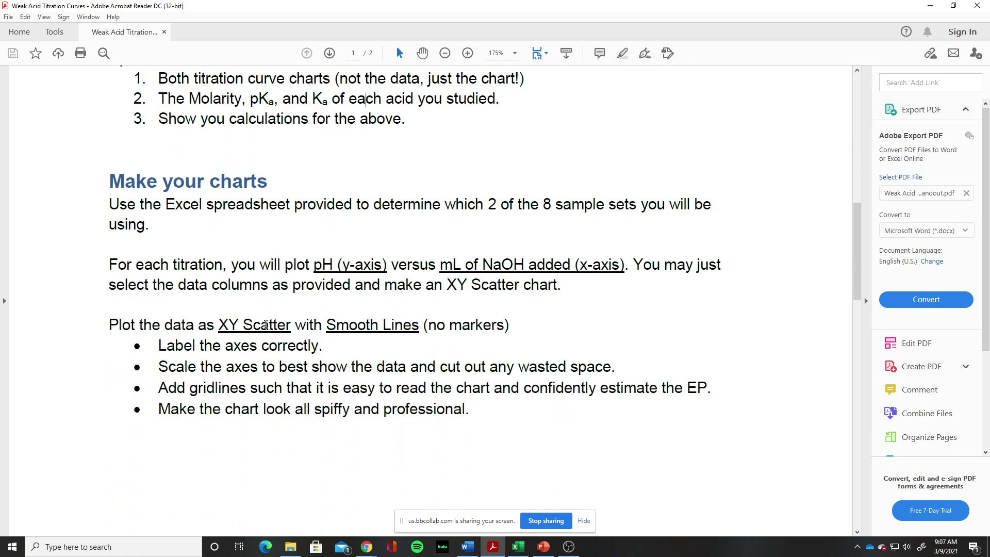
scroll(272, 267, "down", 2)
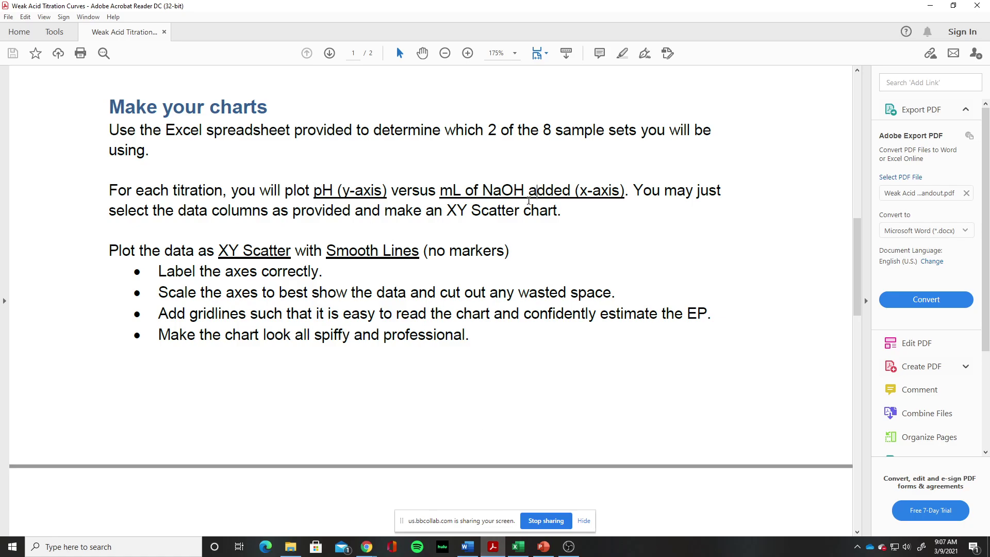
Switch to the Excel titration workbook and check the ID cell, the two assigned sample sets and the data on sheet 4.
left_click(518, 551)
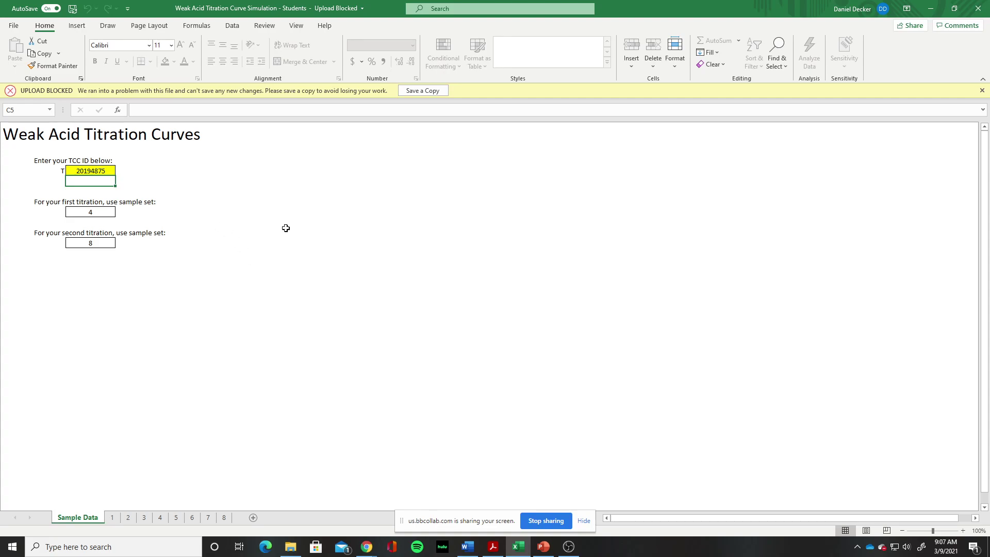
left_click(95, 170)
left_click(99, 215)
key("Down")
left_click(96, 243)
left_click(161, 519)
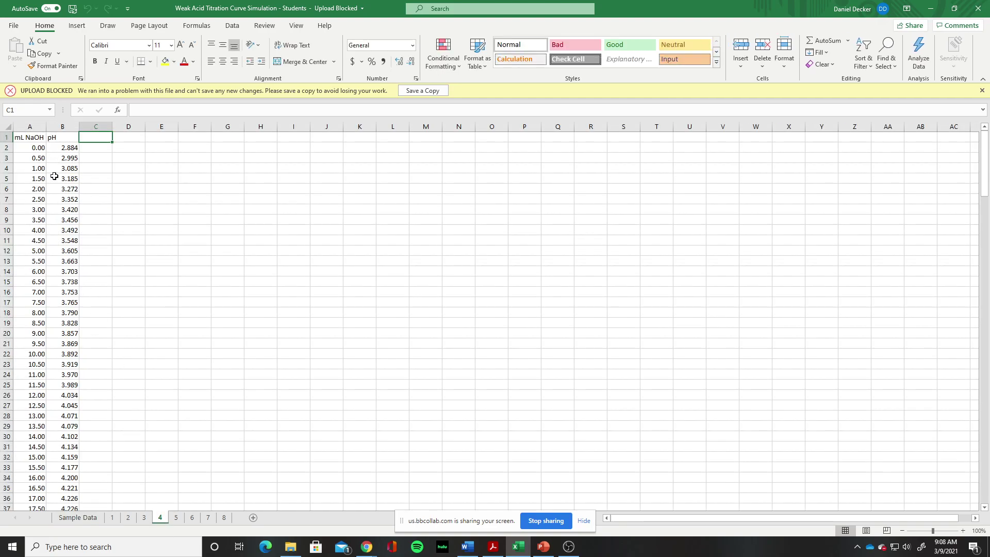
On sheet 8, insert a markers-only XY scatter chart of the mL NaOH and pH columns and enlarge it.
left_click(223, 517)
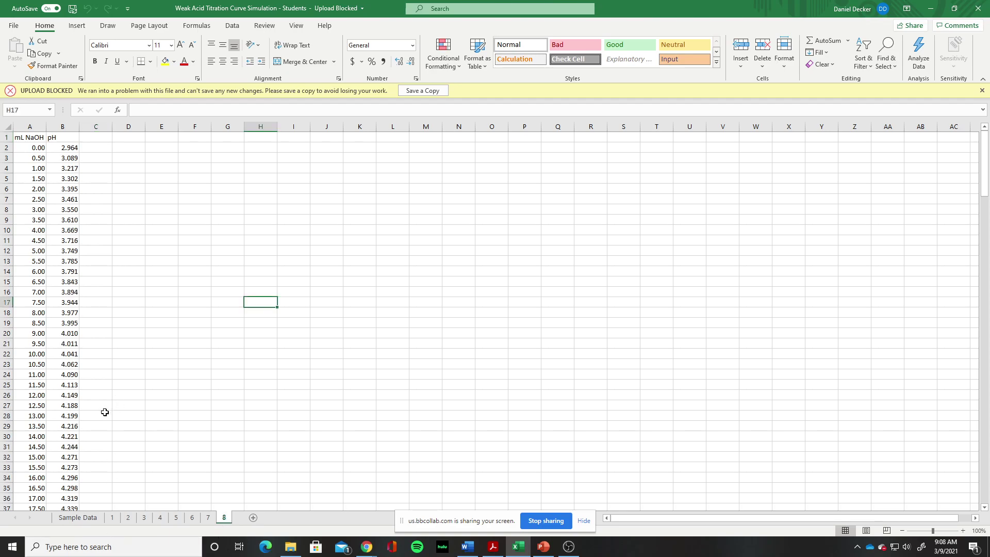
left_click_drag(30, 126, 62, 126)
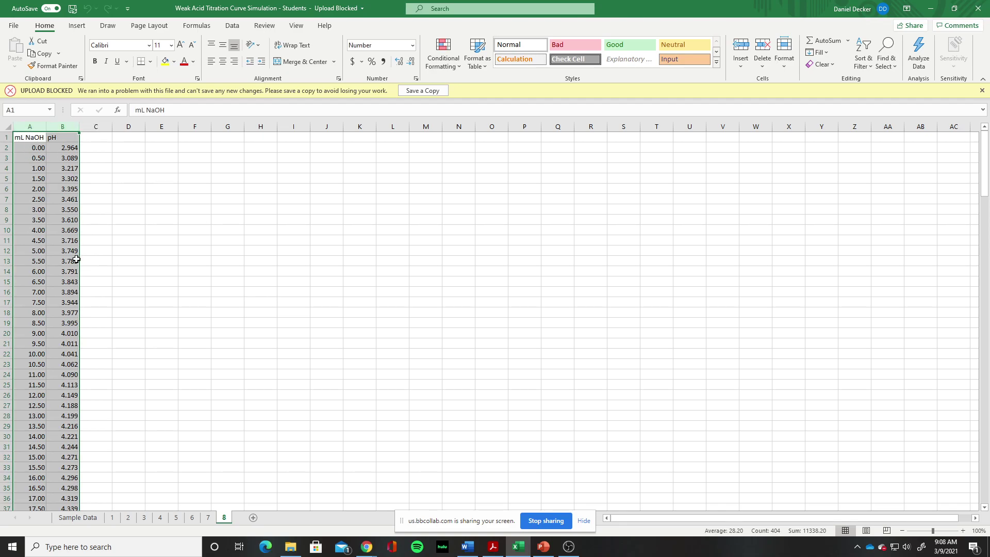
left_click(152, 229)
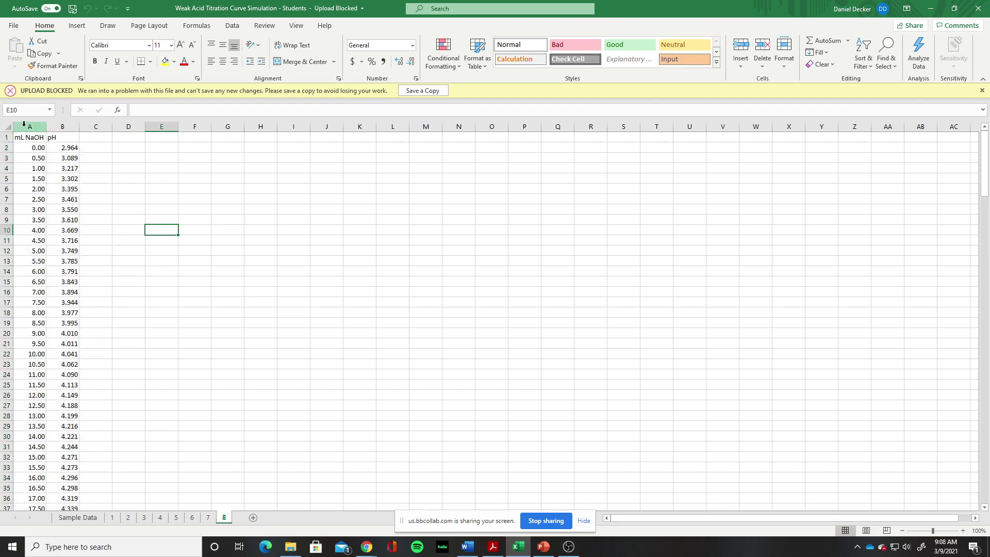
left_click_drag(29, 126, 62, 125)
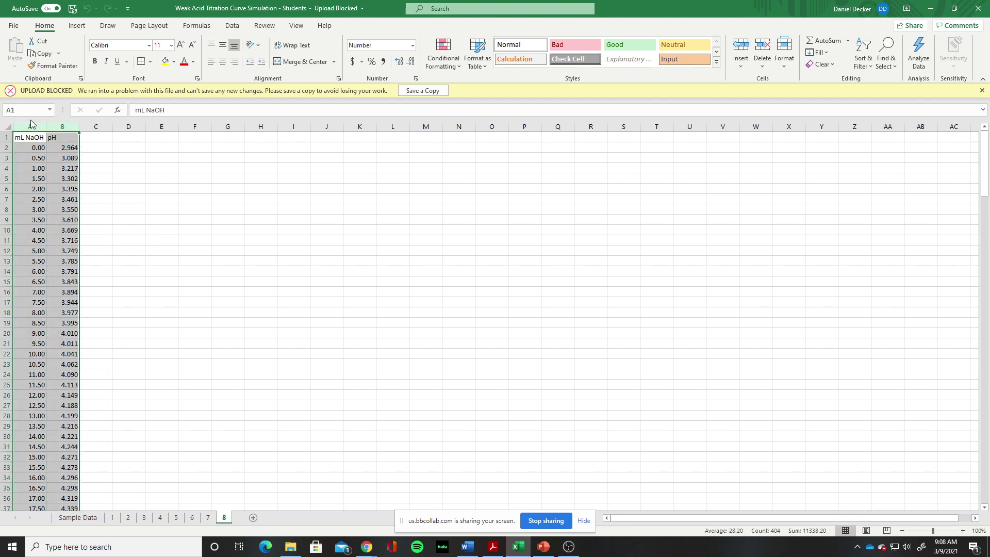
left_click_drag(29, 126, 65, 126)
left_click(76, 27)
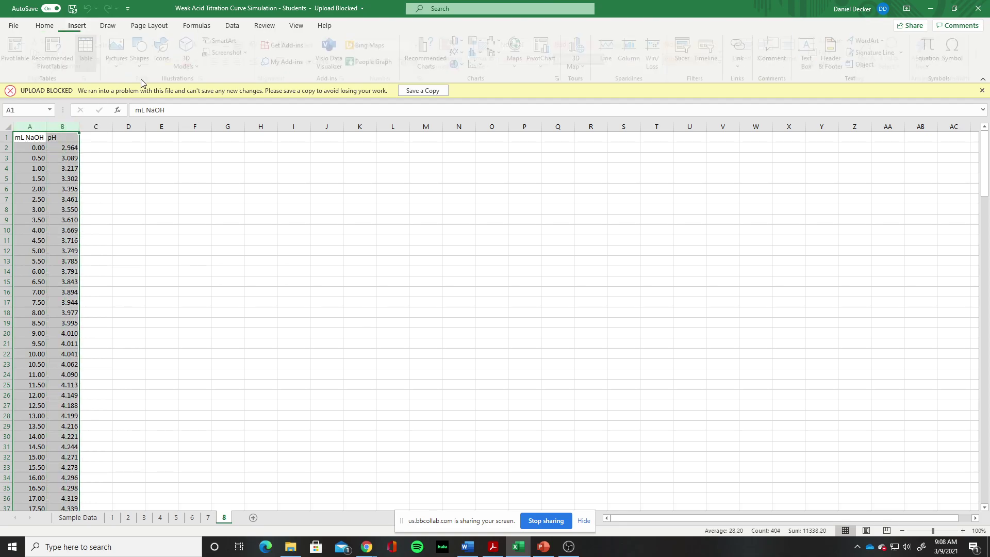
left_click(475, 71)
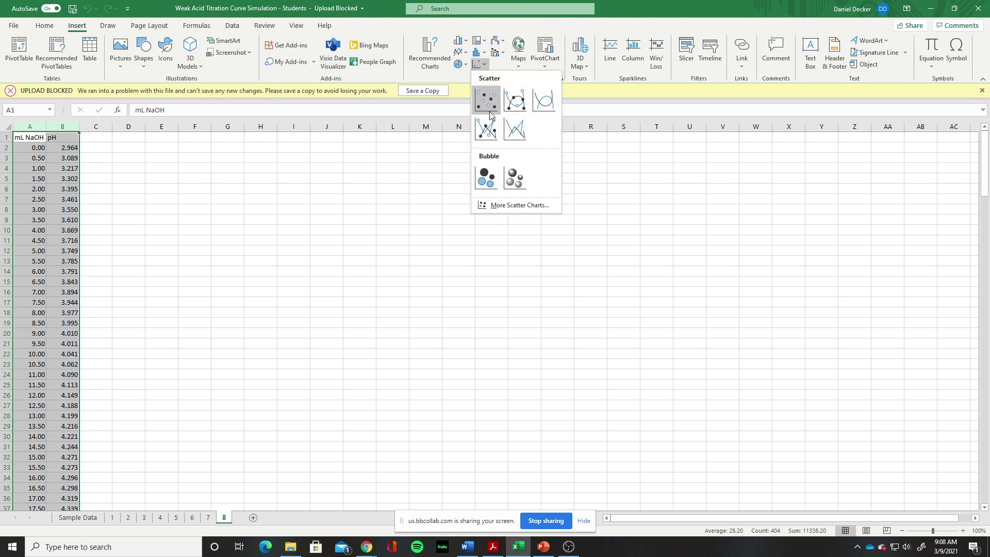
left_click(486, 103)
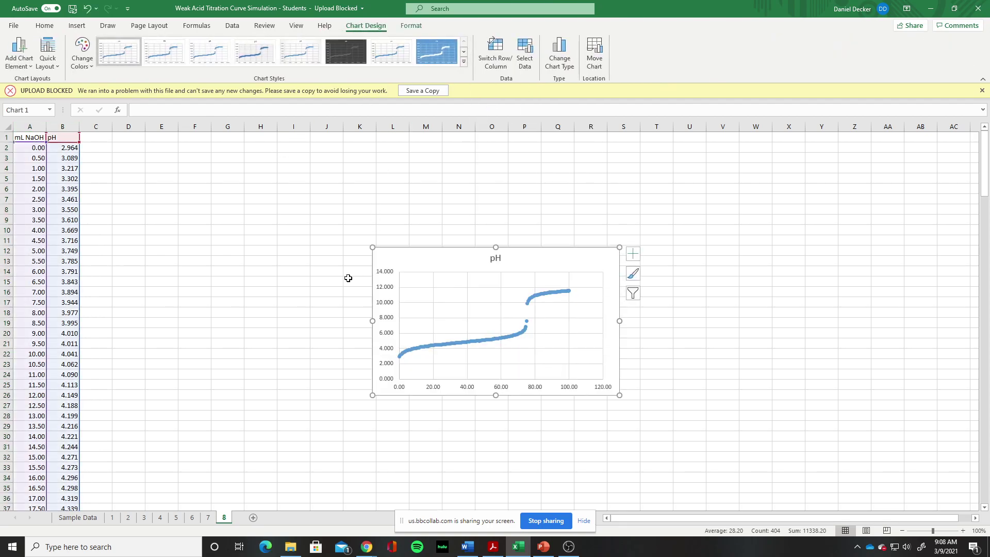
left_click_drag(619, 247, 790, 160)
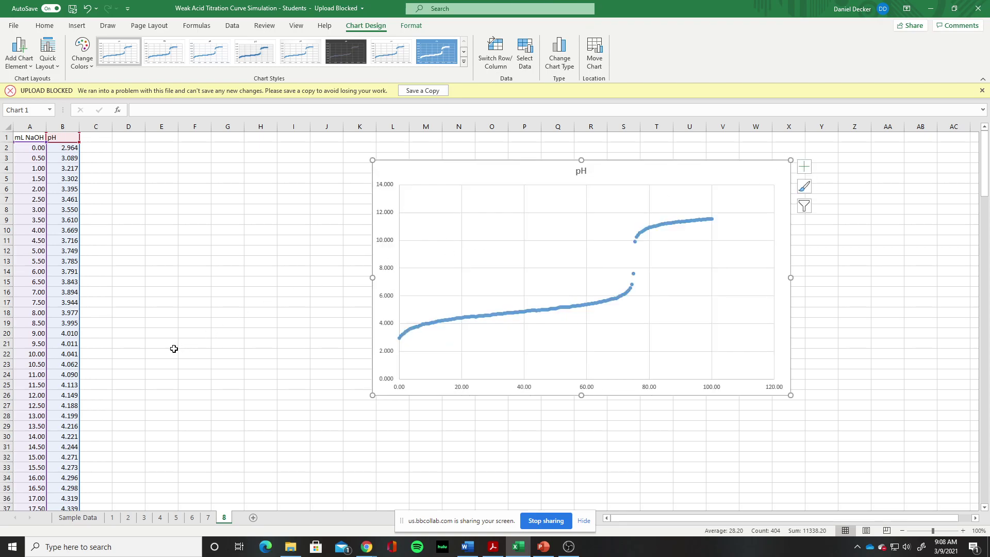
Switch back to the Collaborate session in Chrome, read the new chat question and check the due date in the March 2021 calendar.
mouse_move(366, 547)
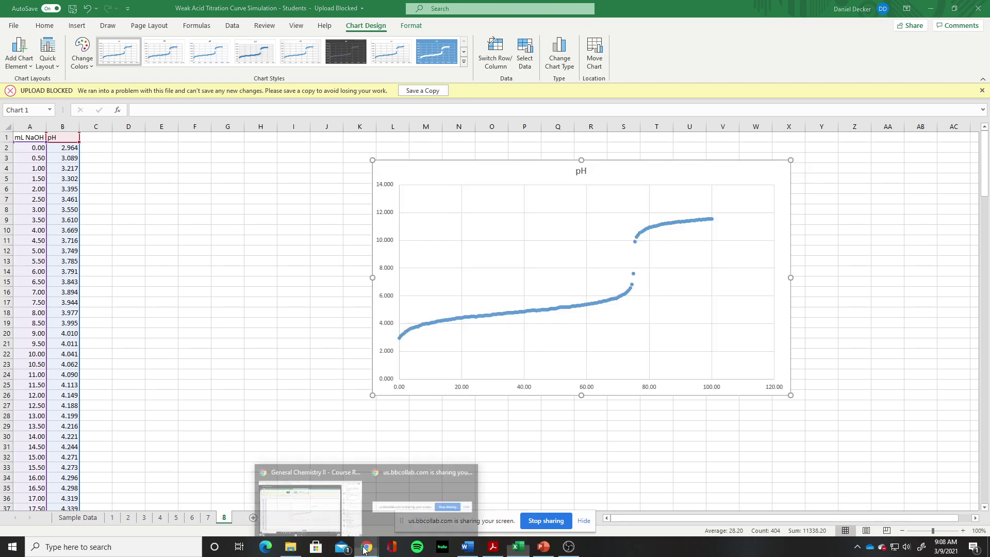
left_click(316, 518)
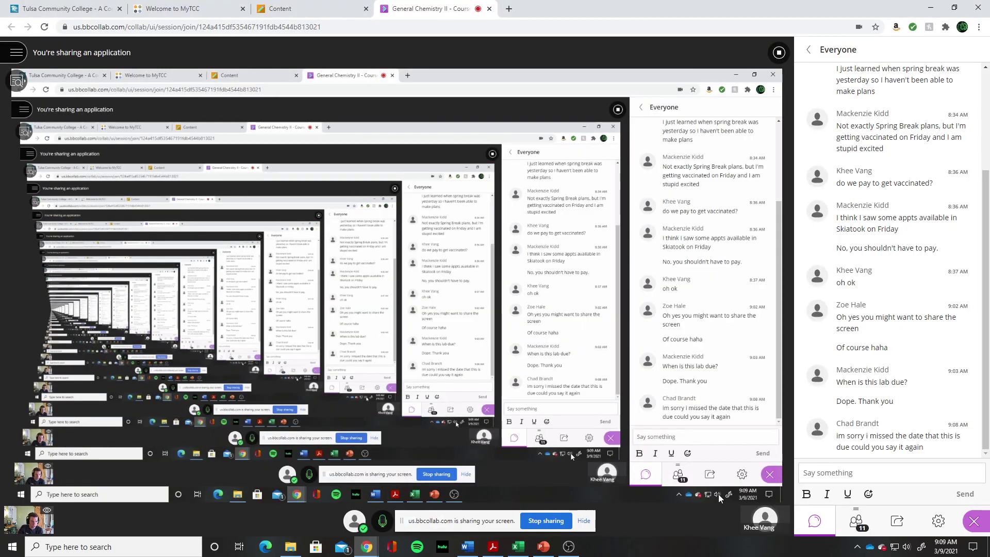
left_click(938, 551)
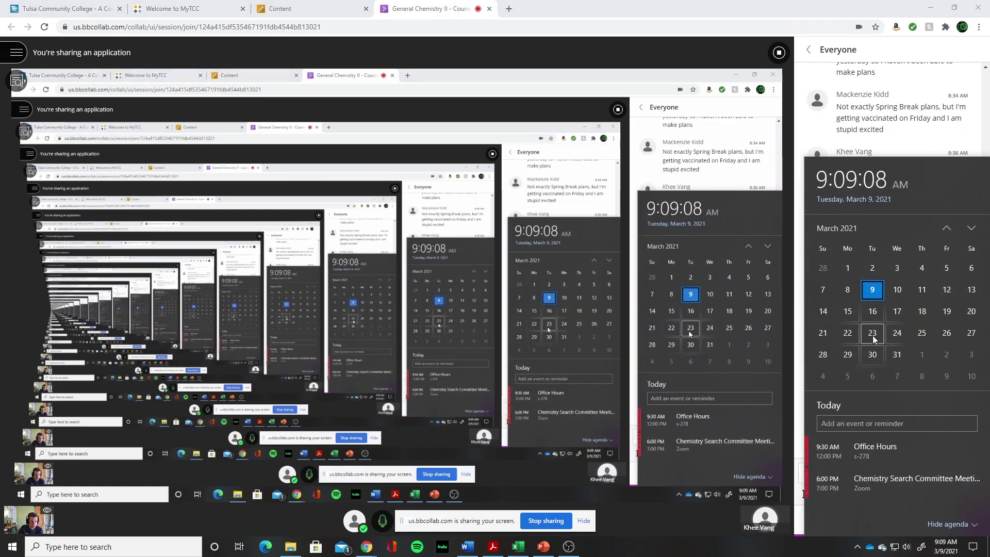
left_click(710, 184)
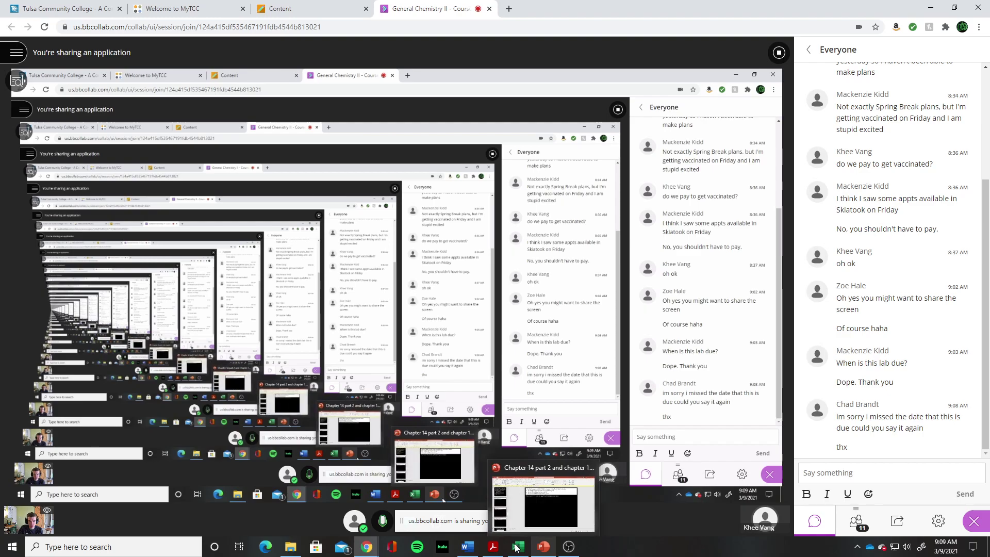
mouse_move(478, 552)
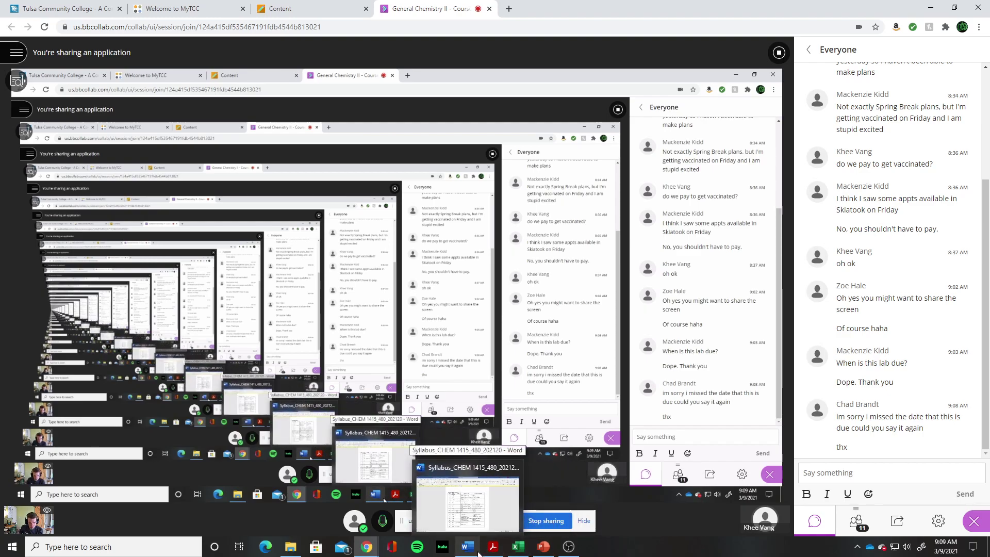
Switch to Excel to check the sheet 4 data, reread the handout's chart instructions in Acrobat Reader, and return to the sheet 8 chart in Excel.
left_click(492, 547)
left_click(519, 547)
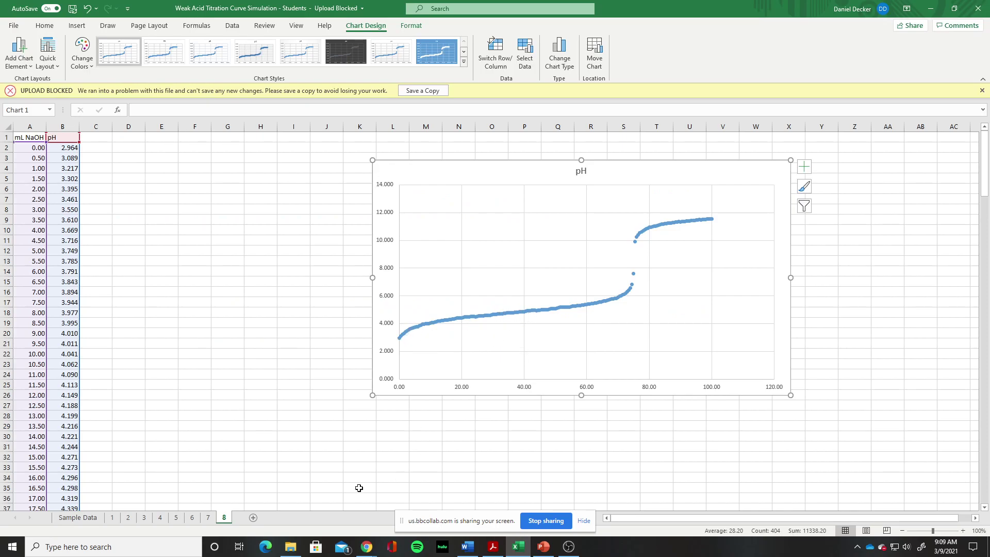
left_click(159, 518)
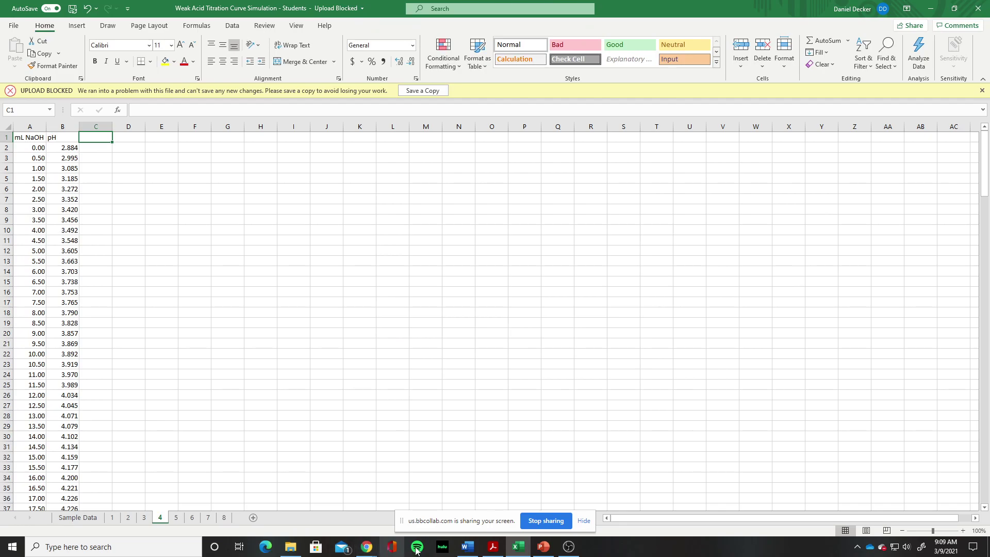
left_click(493, 547)
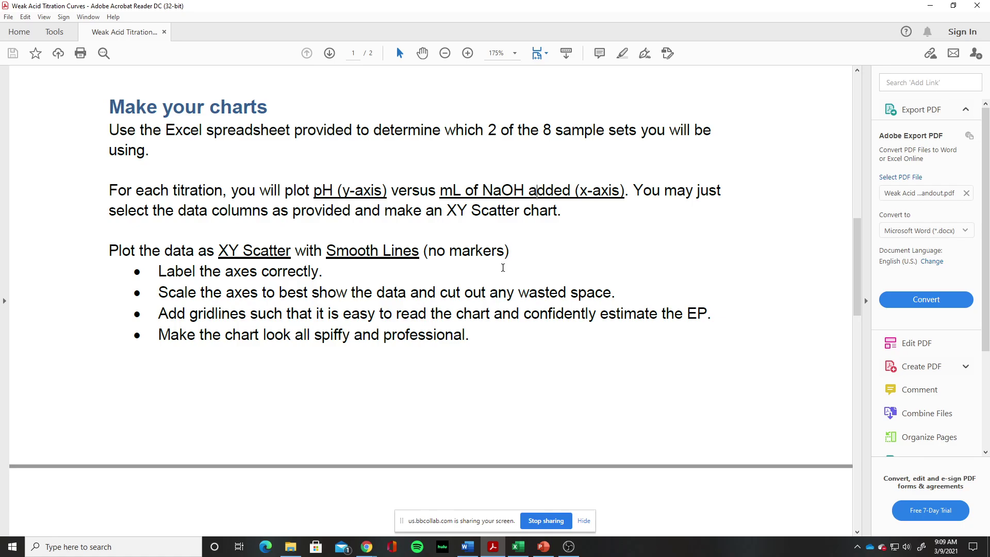
mouse_move(518, 547)
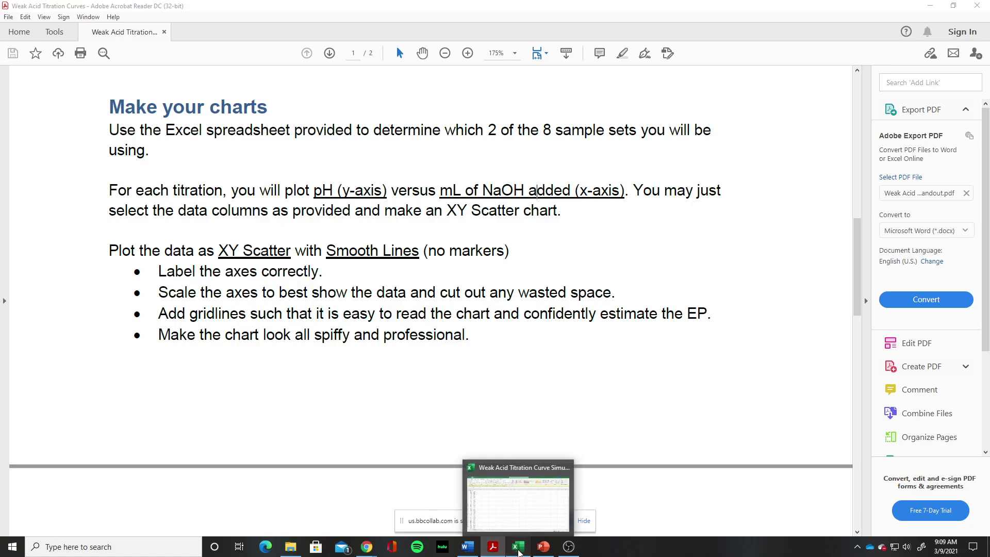
left_click(523, 463)
left_click(225, 517)
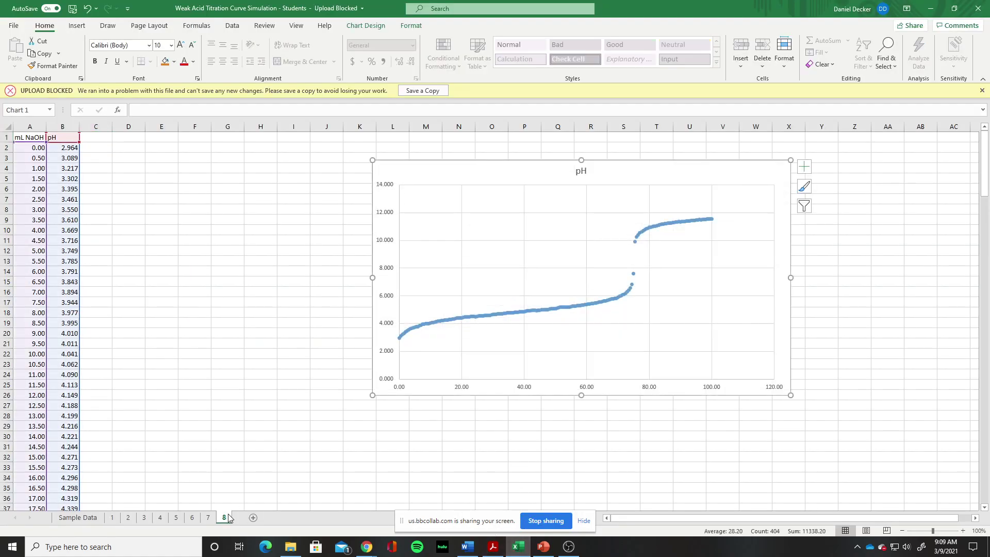
Change the sheet 8 titration chart's type to Scatter with Smooth Lines and Markers.
left_click(652, 226)
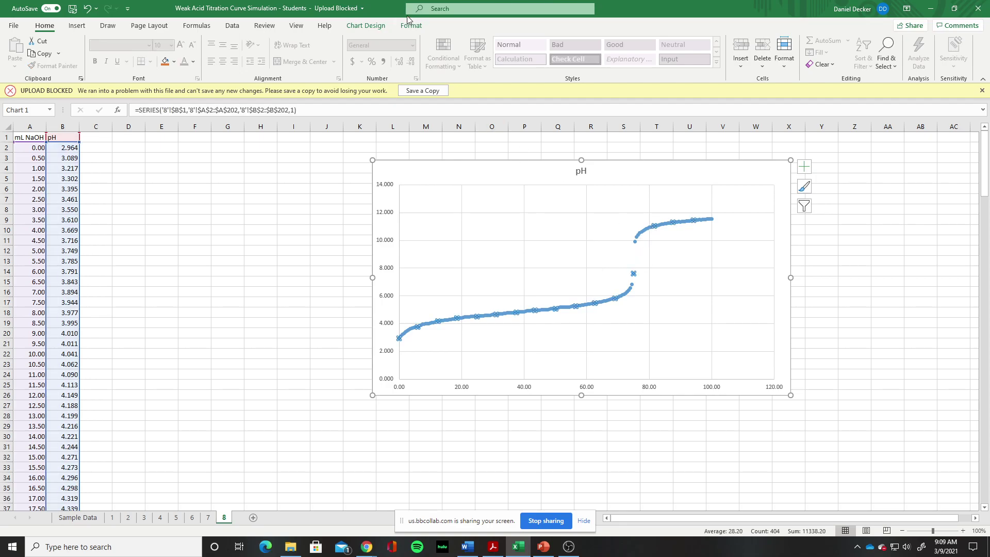
left_click(370, 25)
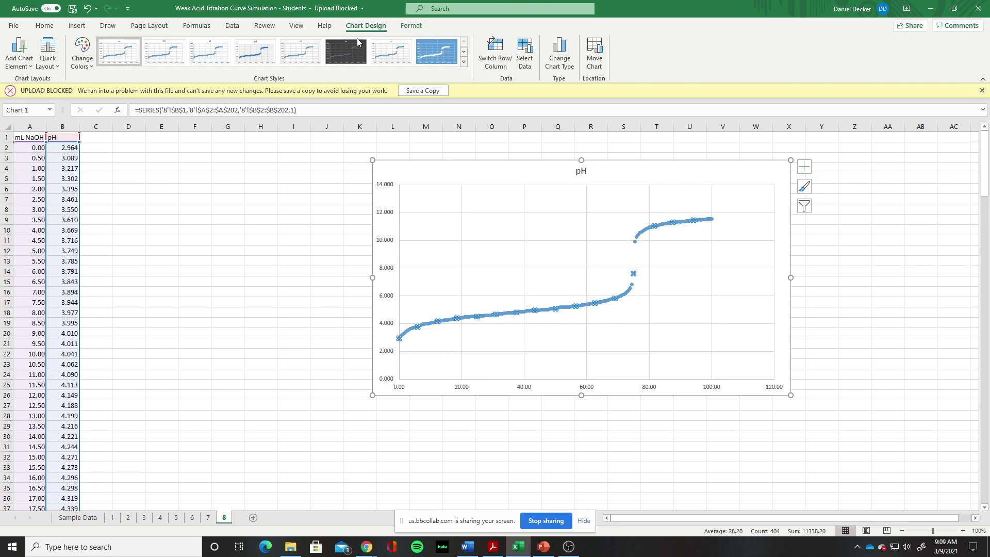
left_click(48, 67)
left_click(48, 67)
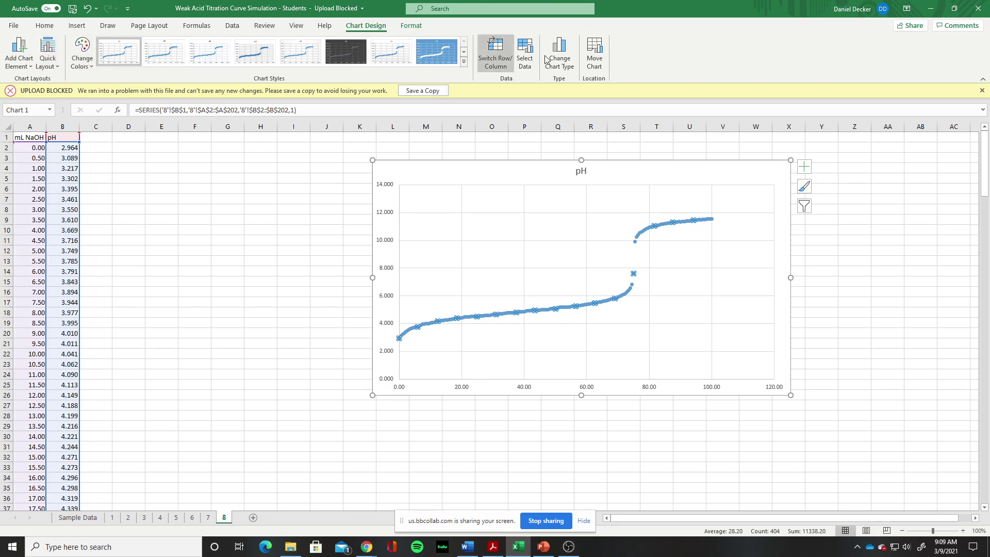
left_click(411, 26)
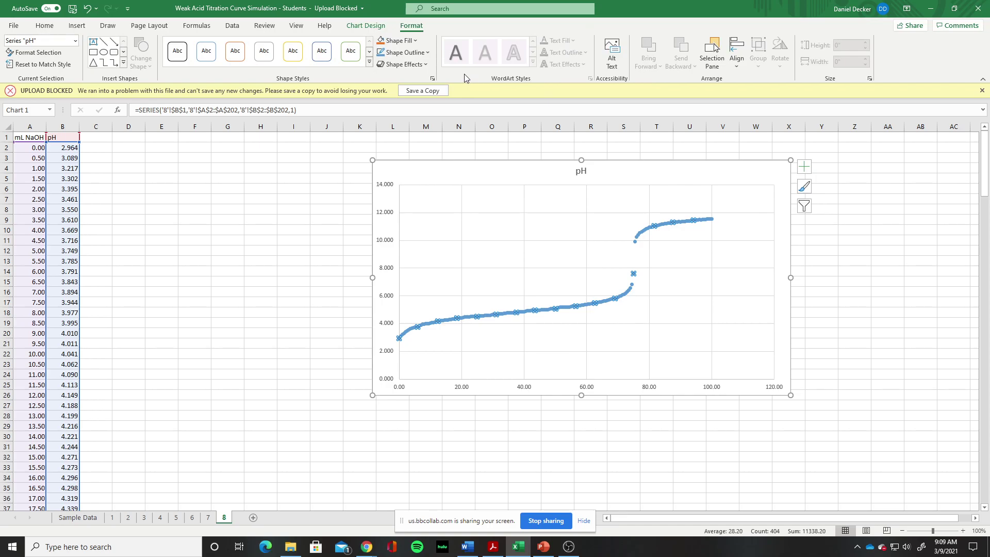
right_click(581, 254)
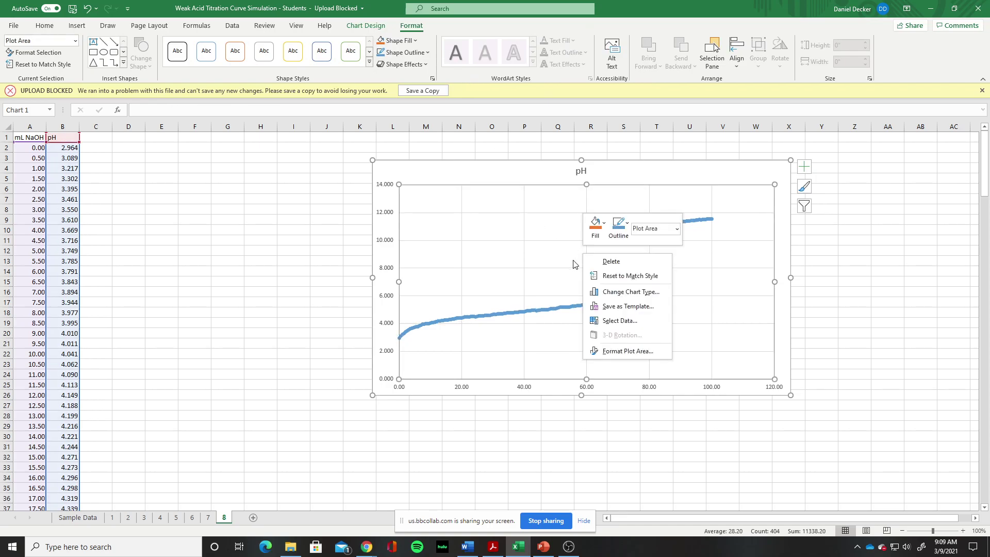
left_click(629, 292)
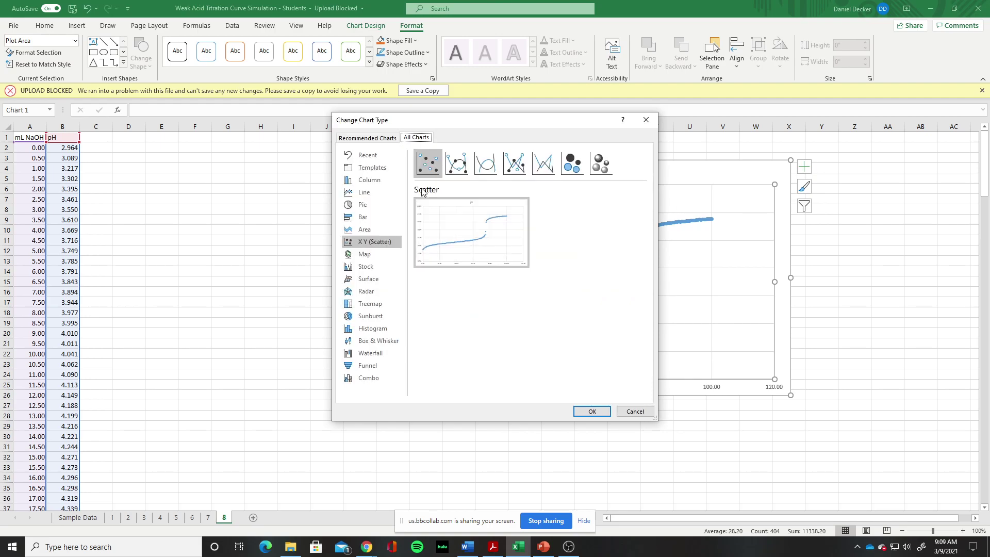
left_click_drag(480, 122, 258, 126)
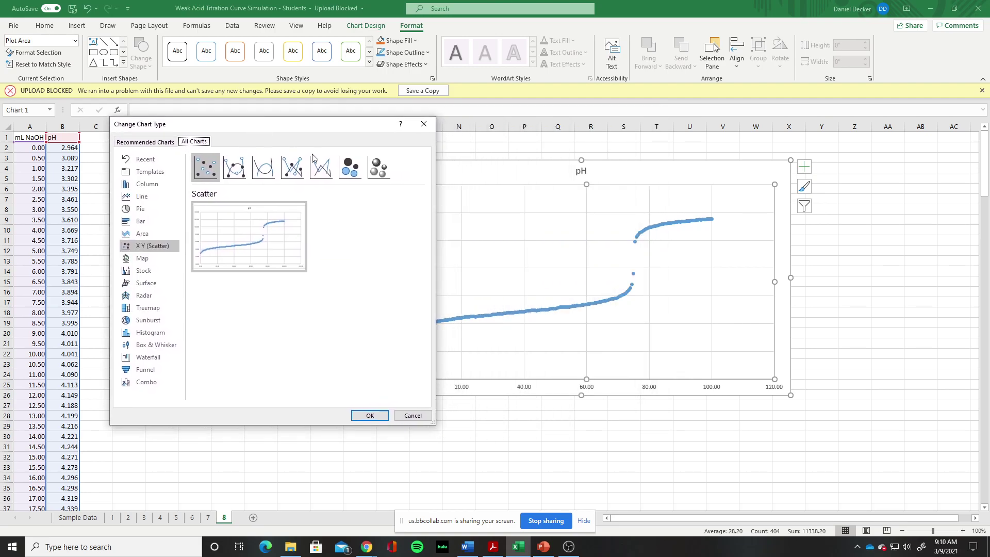
left_click(234, 171)
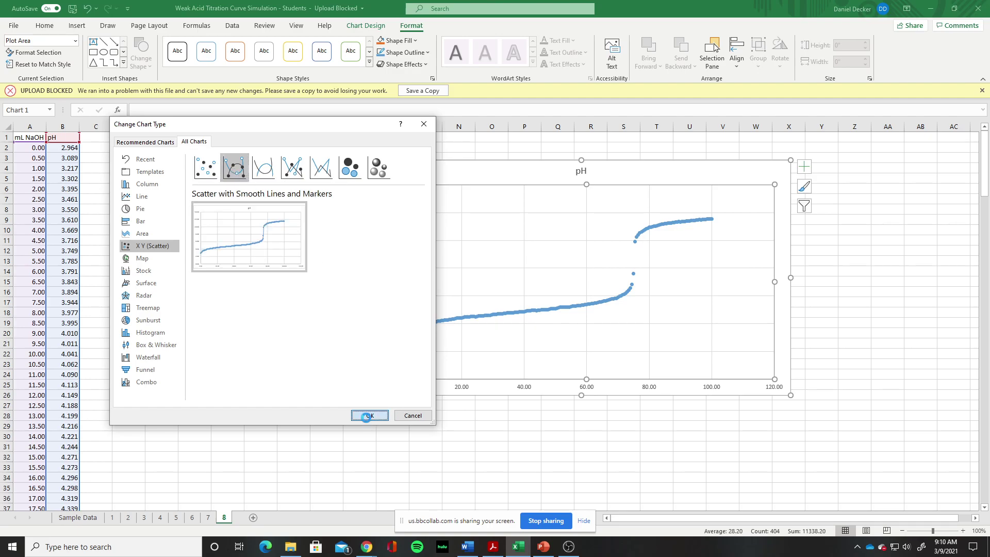
left_click(370, 416)
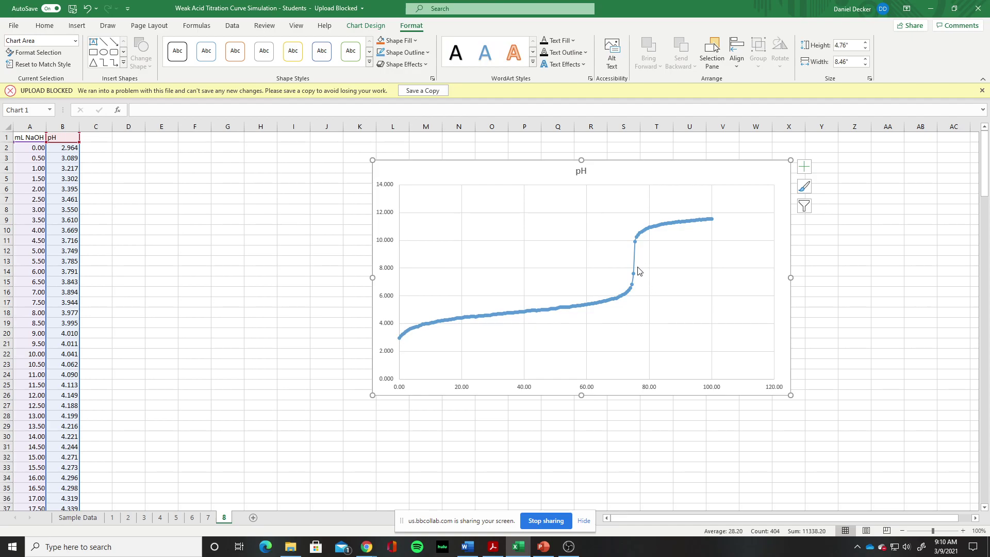
Compare the Excel chart with the handout's axis and gridline instructions in Acrobat Reader, including the requirement to estimate the EP, and return to Excel.
mouse_move(635, 287)
left_click(488, 551)
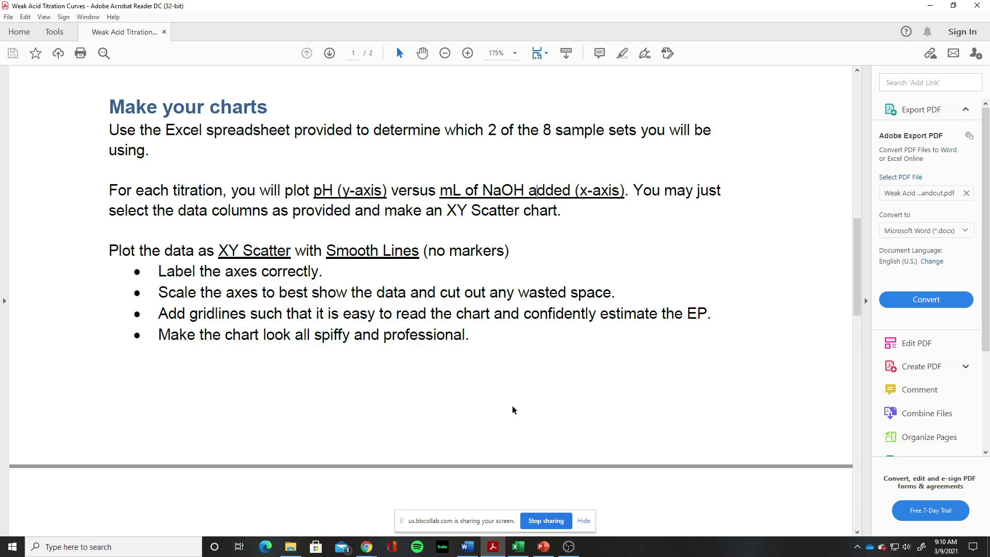
left_click(518, 547)
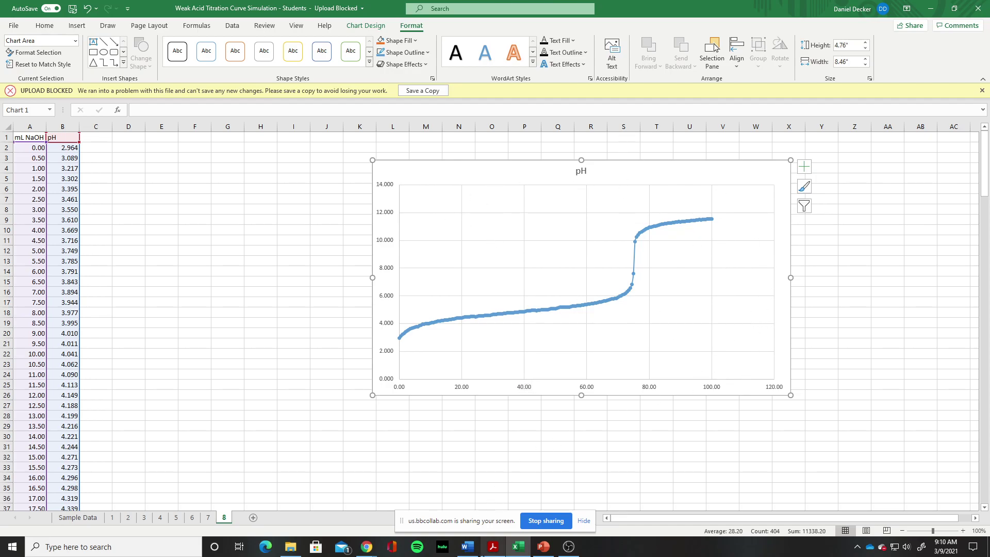
left_click(485, 551)
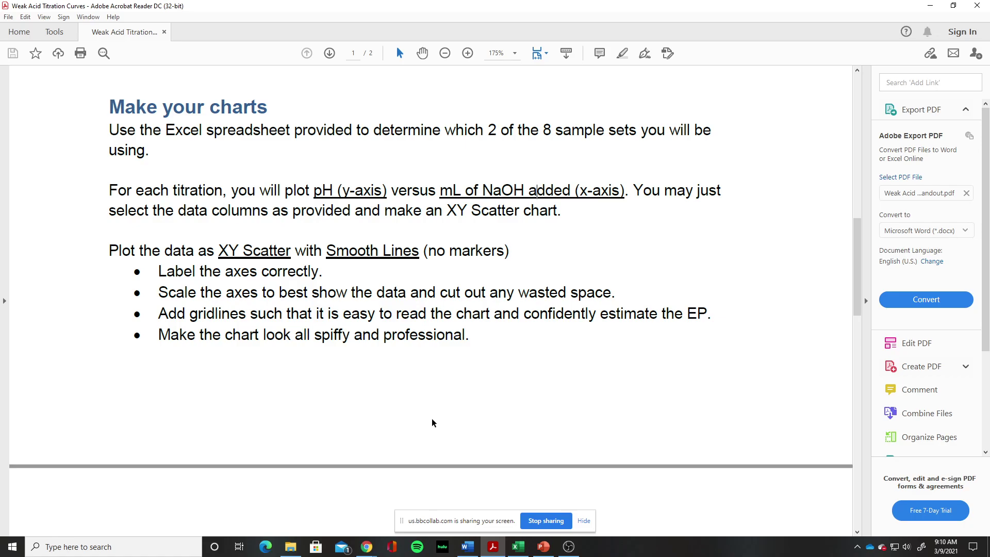
left_click_drag(697, 314, 712, 315)
left_click(627, 410)
left_click(517, 545)
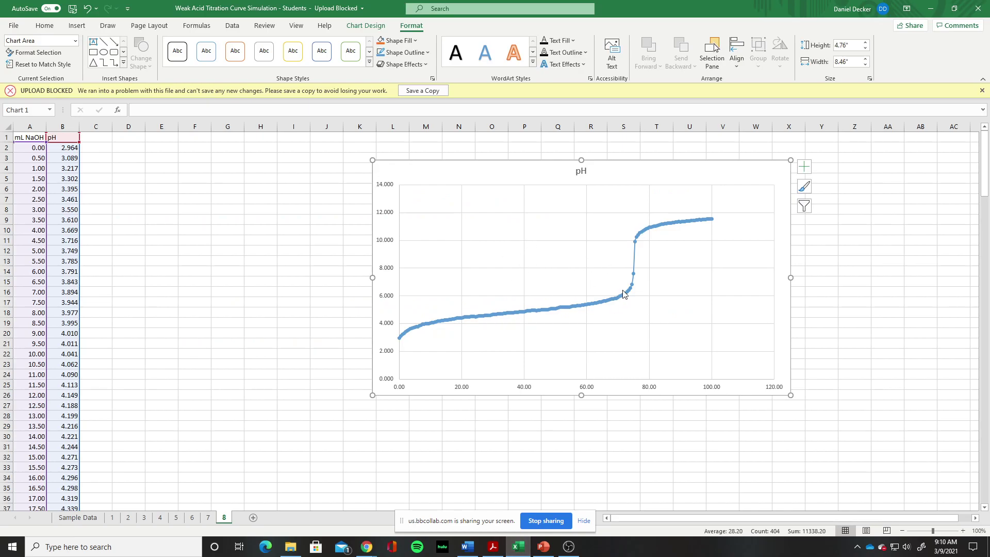
Look through the plot area's fill options and the list of formattable chart elements.
left_click(659, 287)
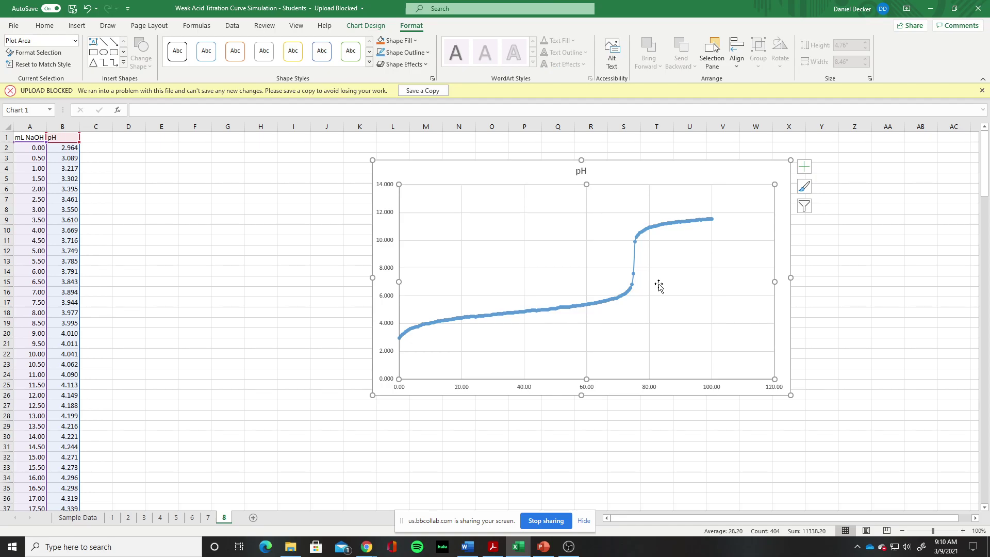
right_click(659, 287)
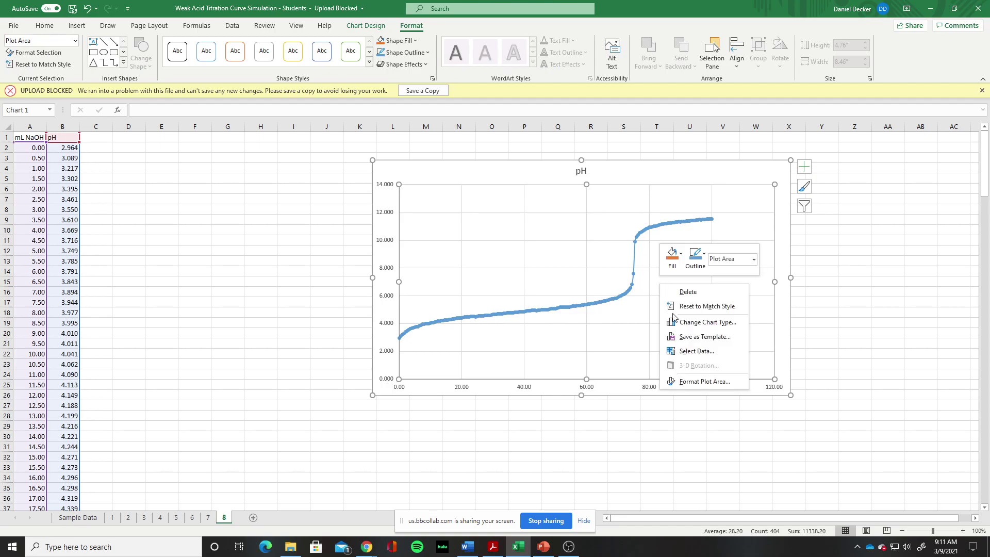
left_click(701, 382)
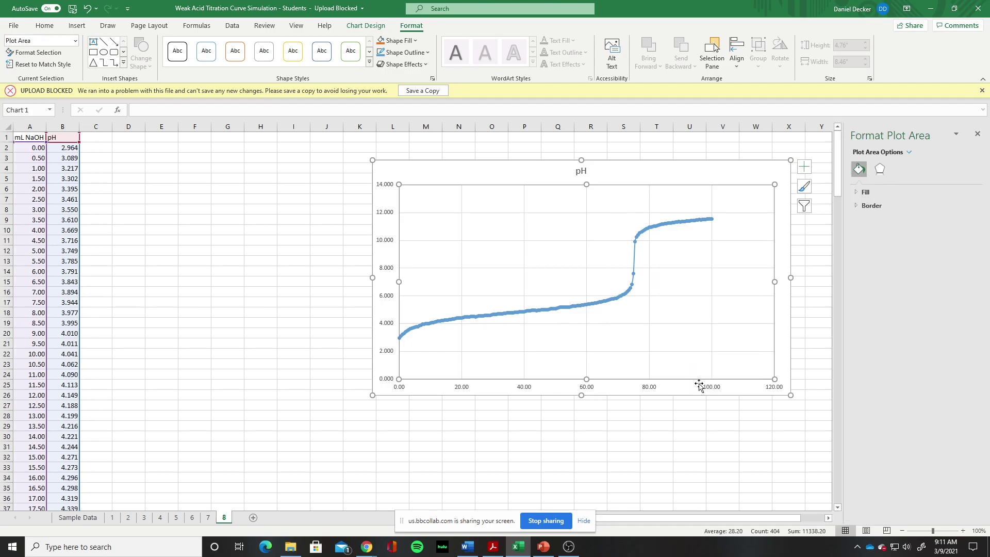
left_click(866, 193)
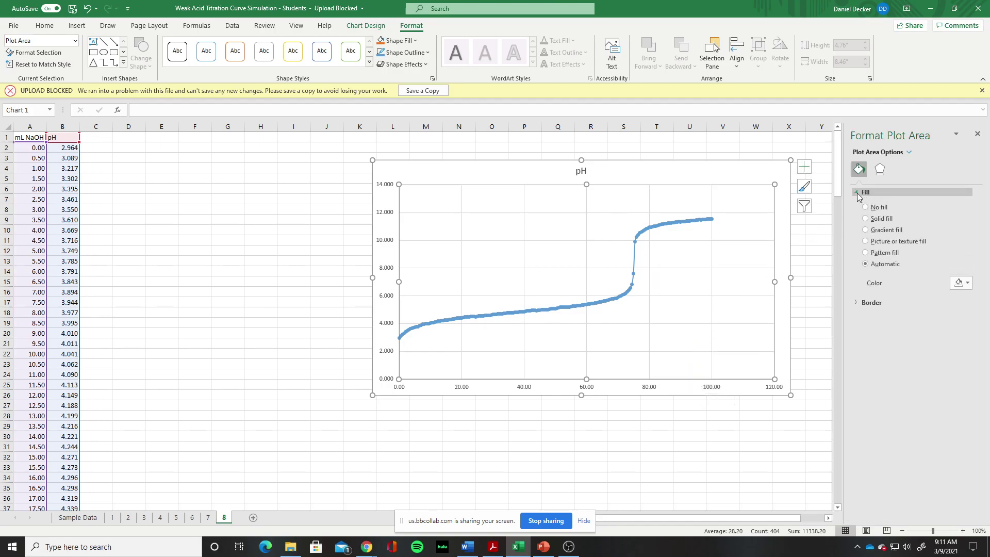
left_click(908, 153)
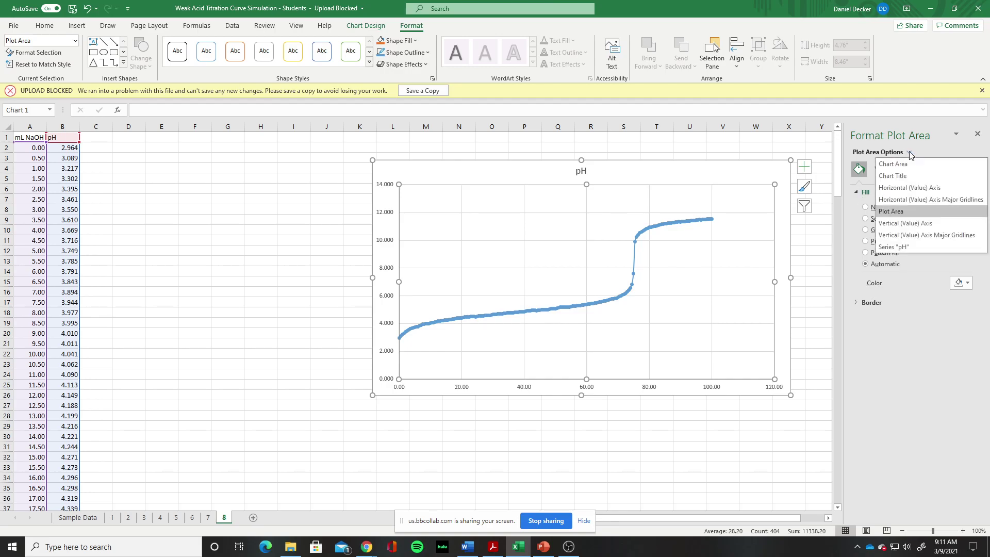
left_click(754, 236)
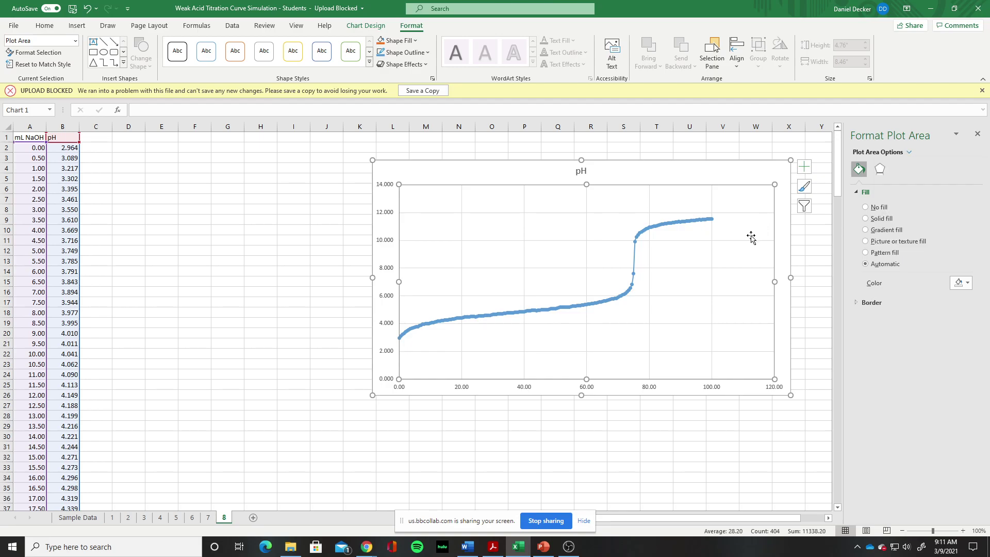
Add primary minor vertical gridlines to the pH chart.
left_click(356, 26)
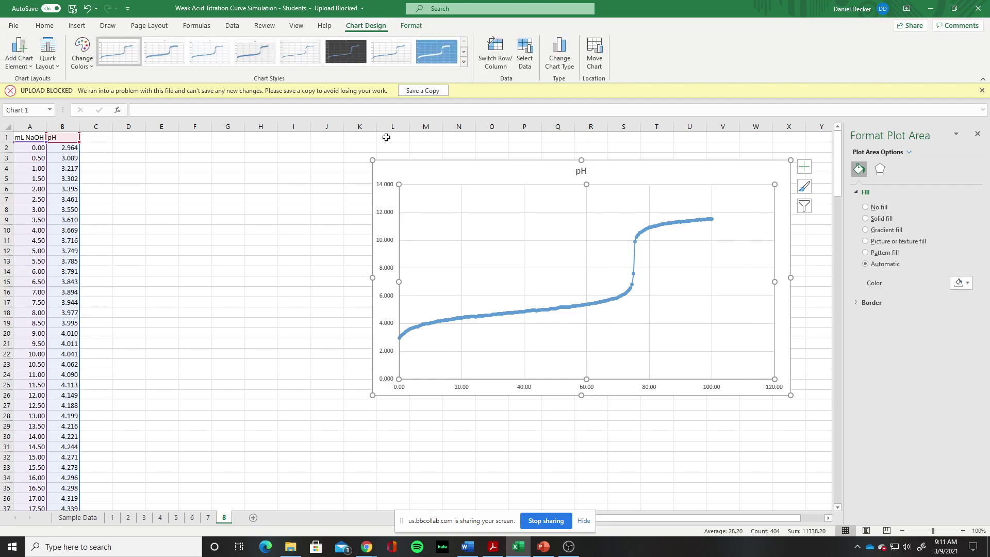
left_click(19, 52)
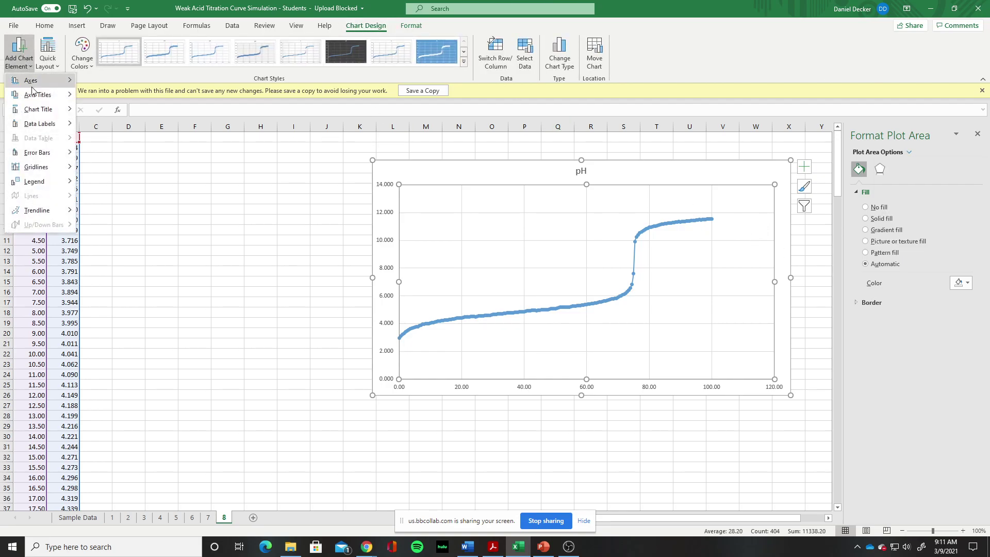
mouse_move(48, 175)
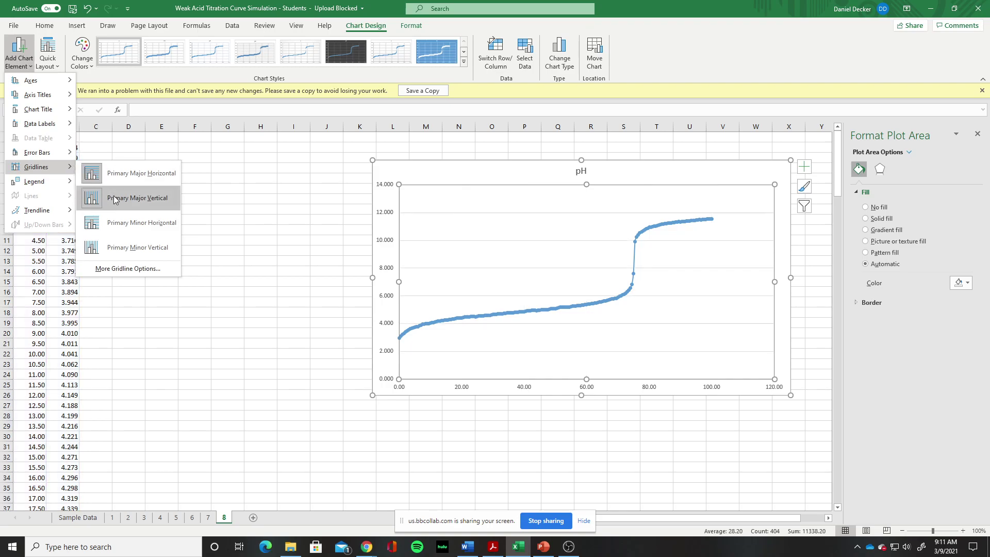
left_click(128, 252)
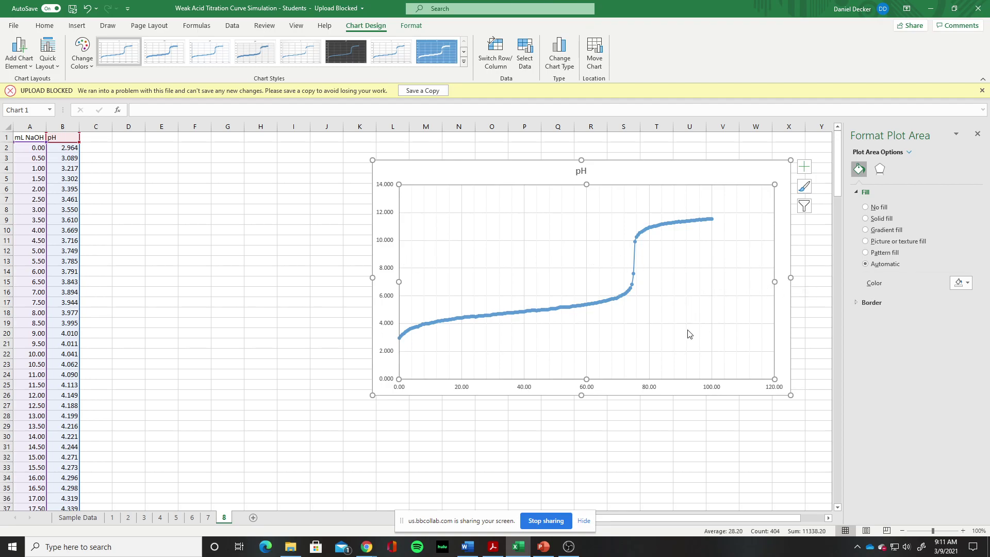
mouse_move(646, 236)
Switch to the handout in Acrobat Reader and examine the sample weak acid titration curve with its marked EP, 1/2 EP and pKa.
left_click(493, 546)
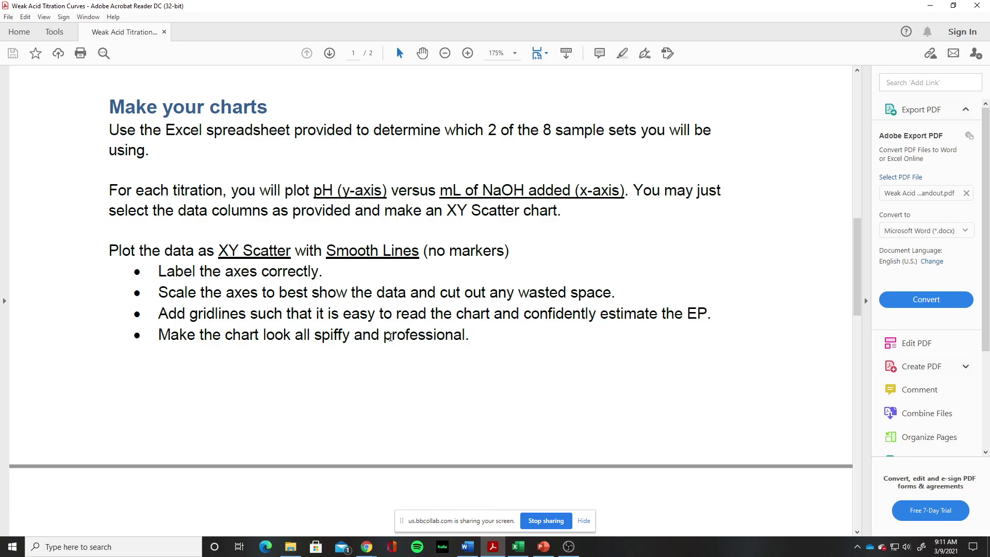
scroll(392, 337, "down", 6)
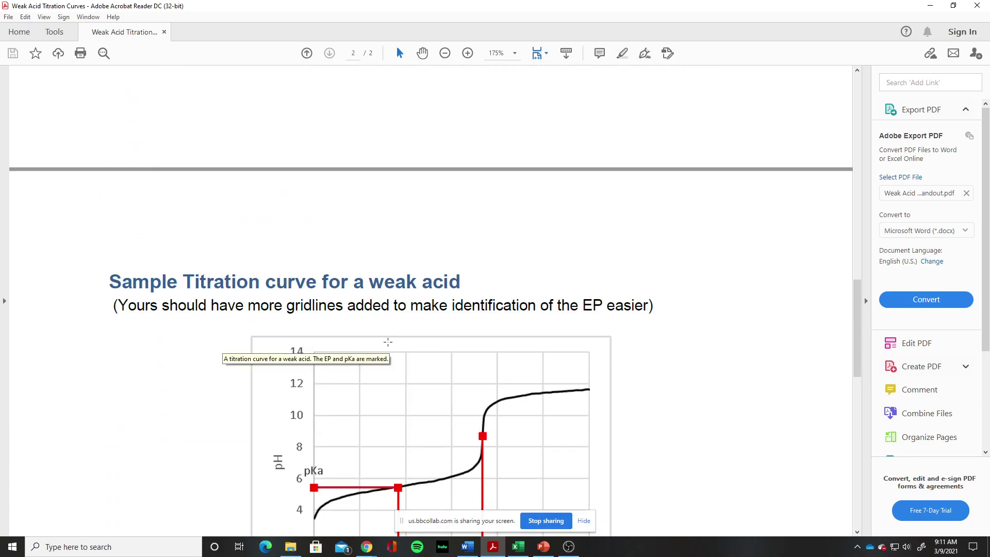
scroll(388, 342, "down", 3)
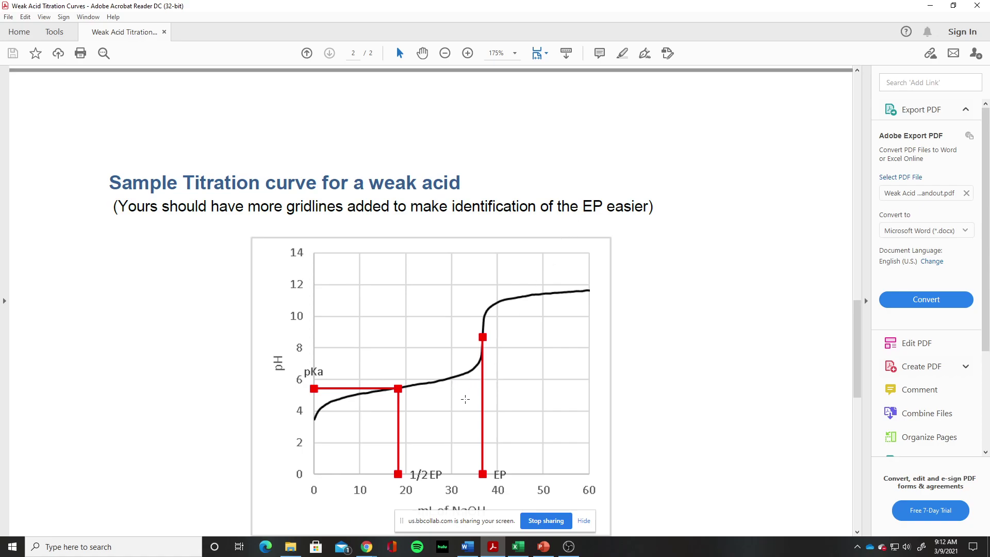
scroll(451, 385, "down", 1)
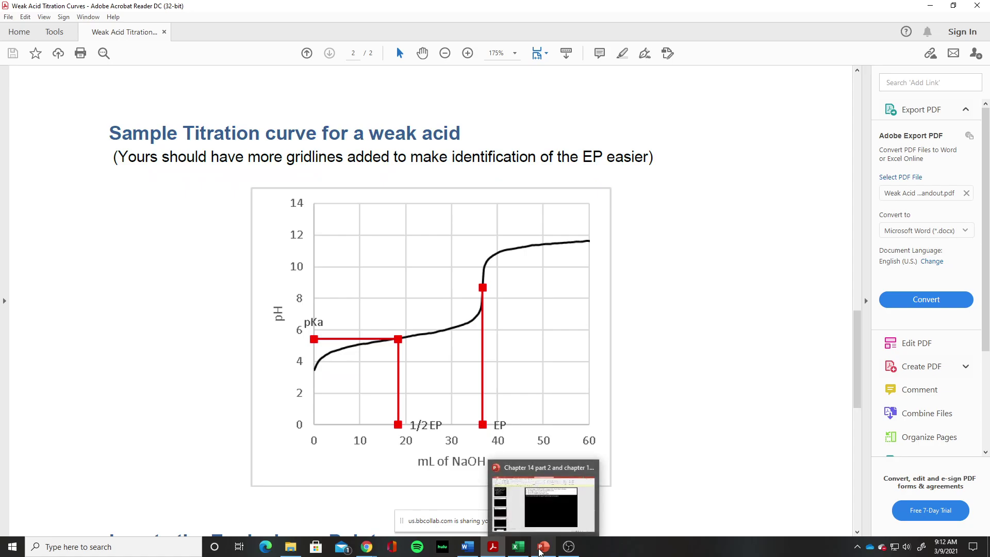
Move the pH chart in Excel closer to the data columns, and return to the sample titration curve in Acrobat Reader.
left_click(518, 547)
left_click_drag(493, 172, 397, 166)
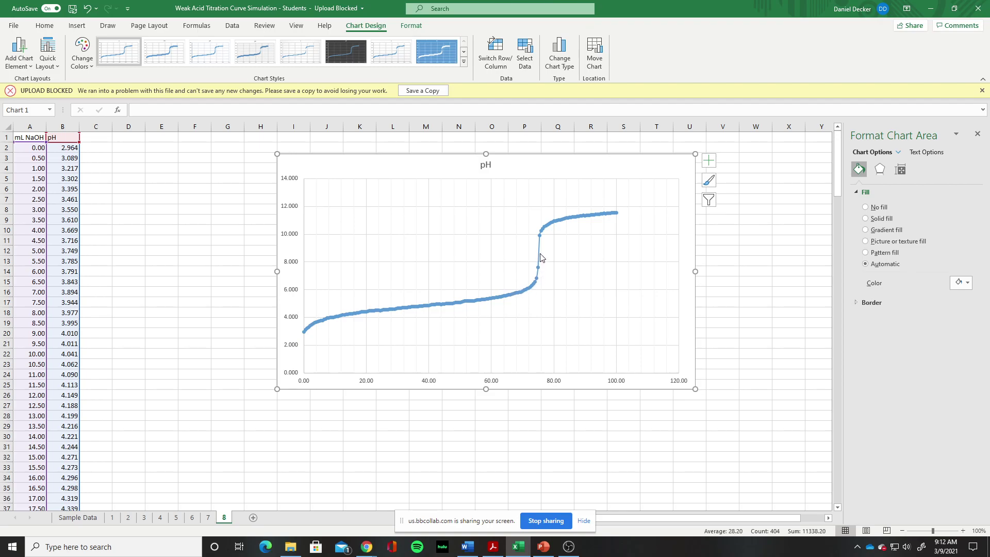
mouse_move(539, 265)
left_click(492, 551)
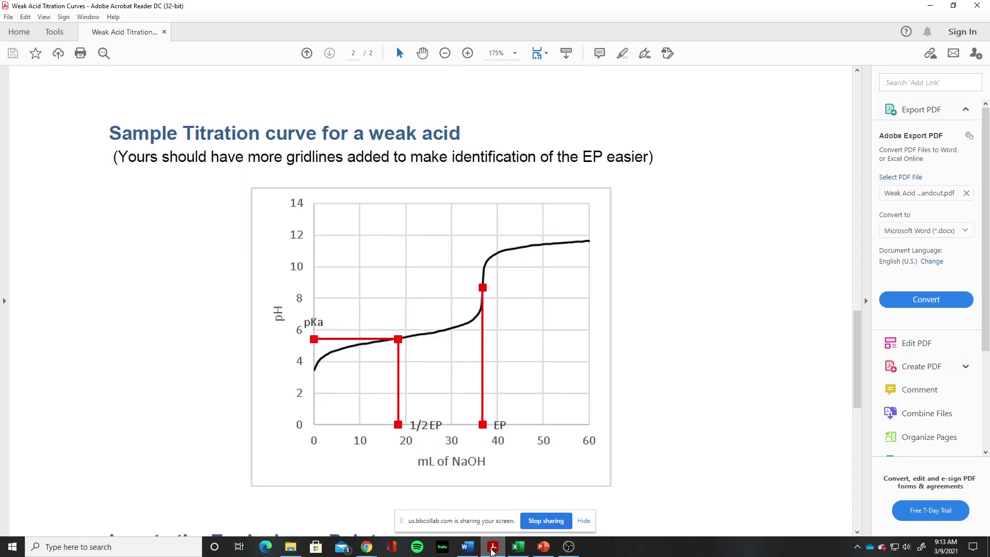
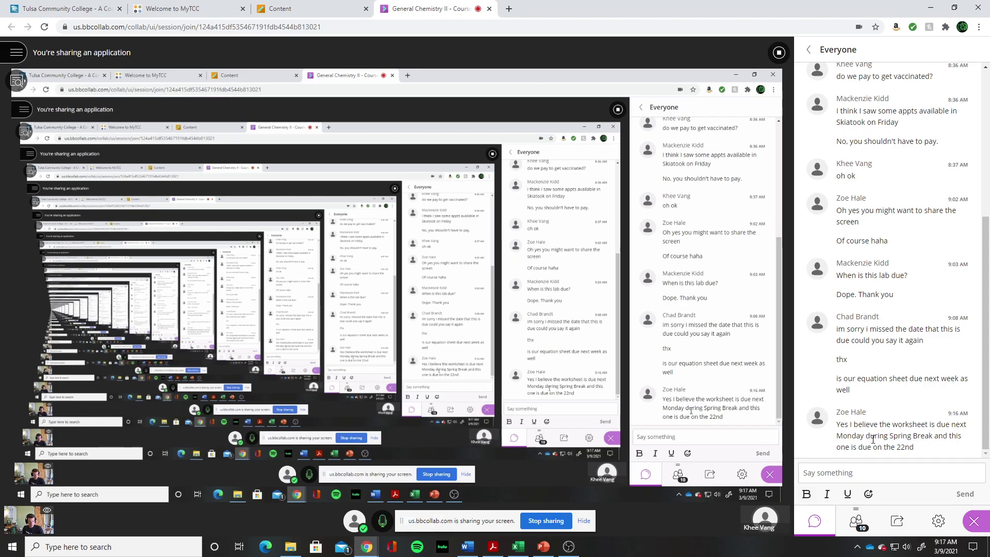
Check the March 2021 calendar twice to answer the class's questions about due dates and spring break.
left_click(940, 550)
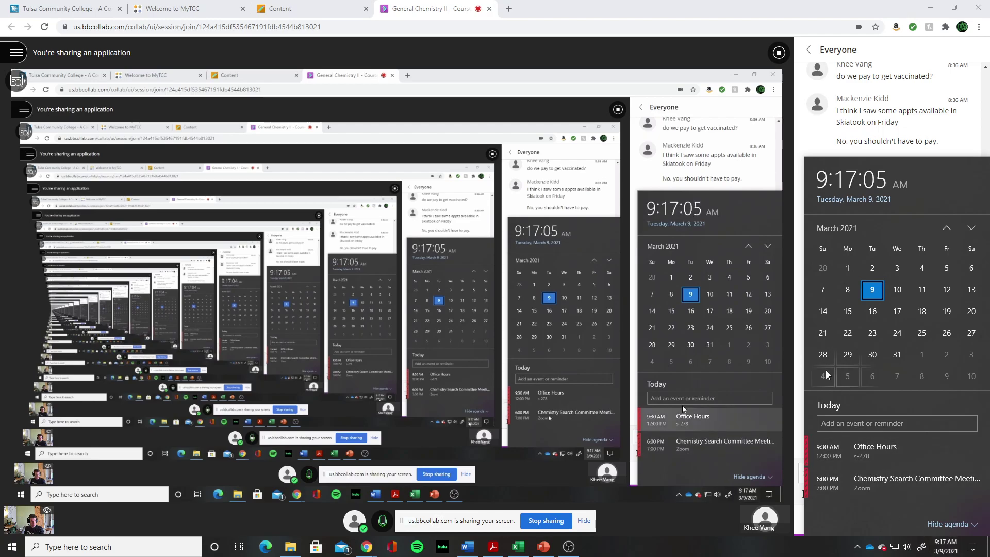
left_click(749, 276)
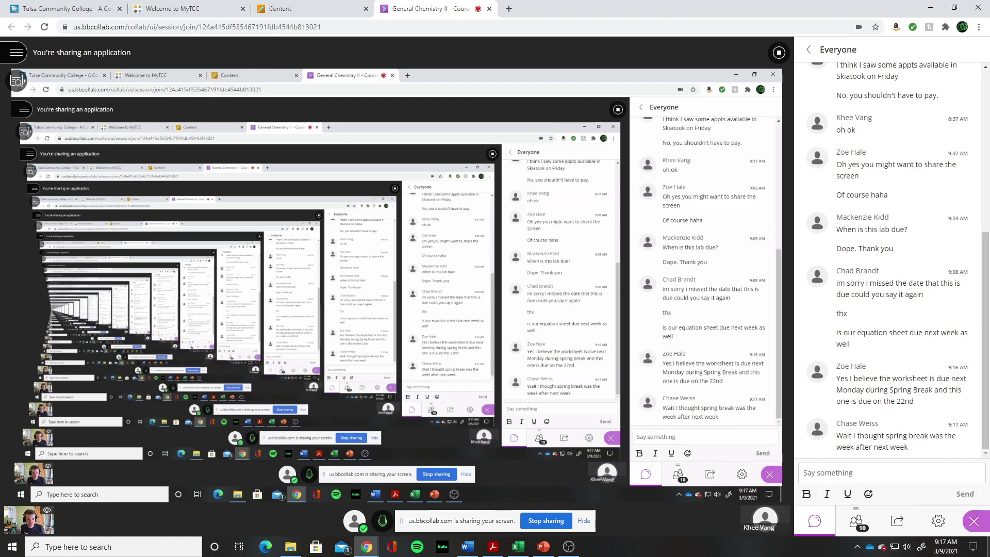
left_click(939, 546)
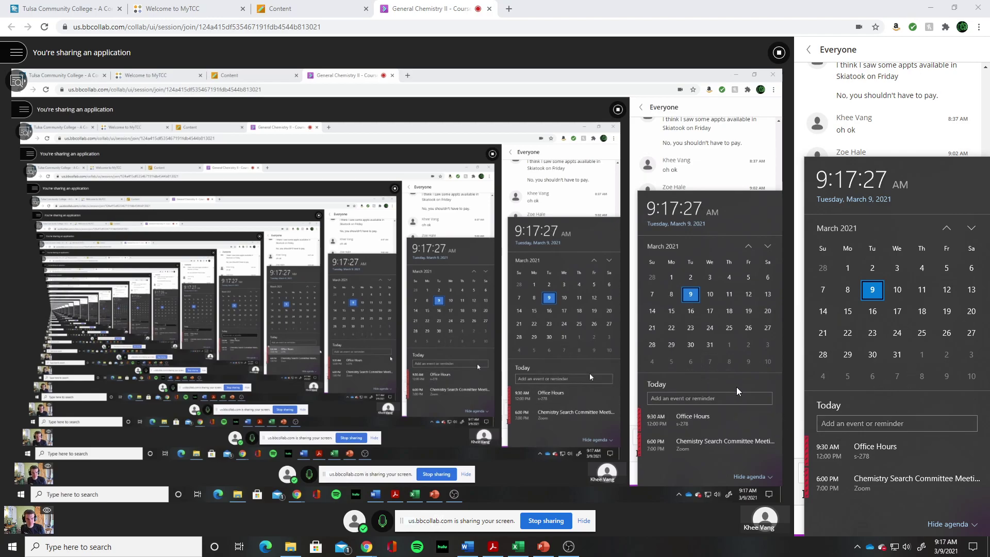
left_click(708, 356)
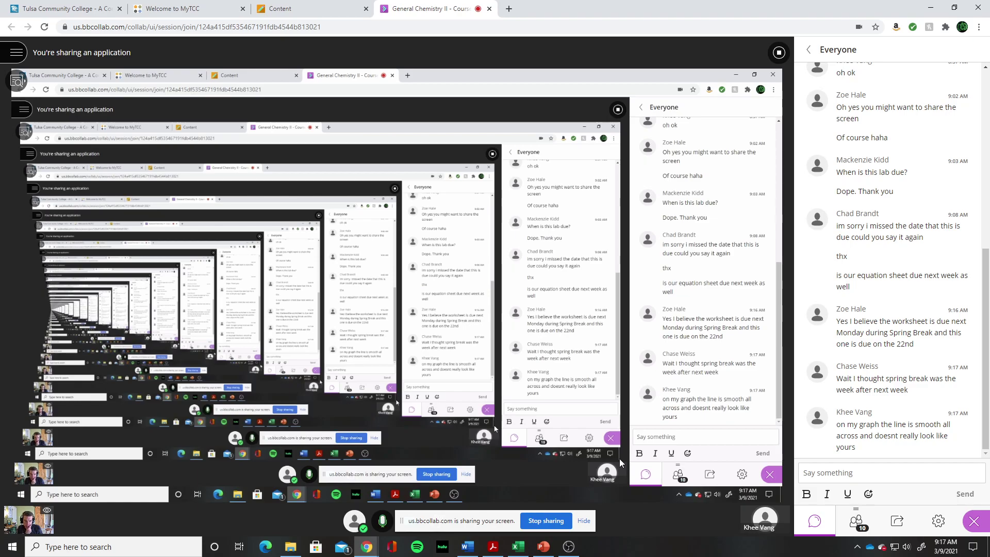
Compare the pH chart in Excel with the "Make your charts" instructions in the Acrobat Reader handout.
left_click(519, 547)
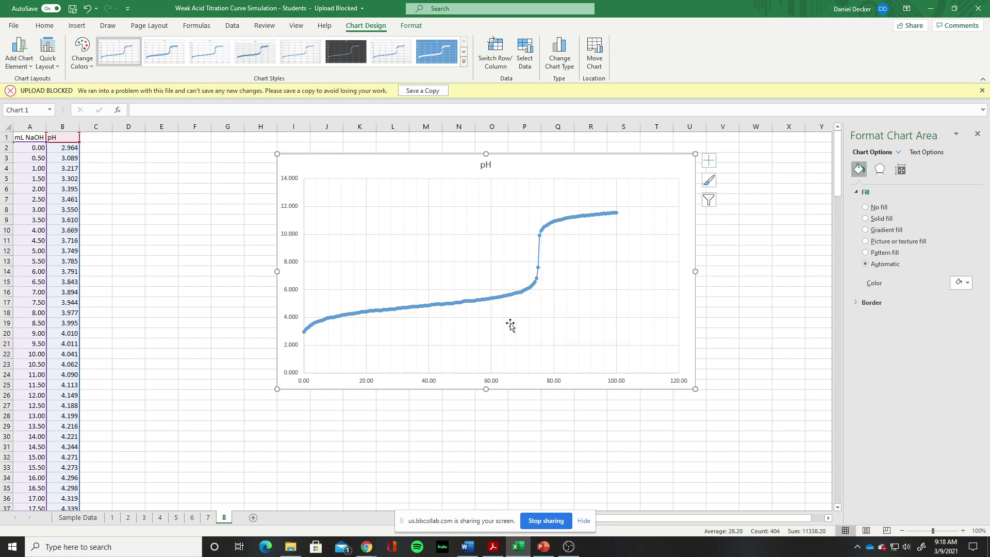
left_click(492, 547)
scroll(388, 349, "down", 10)
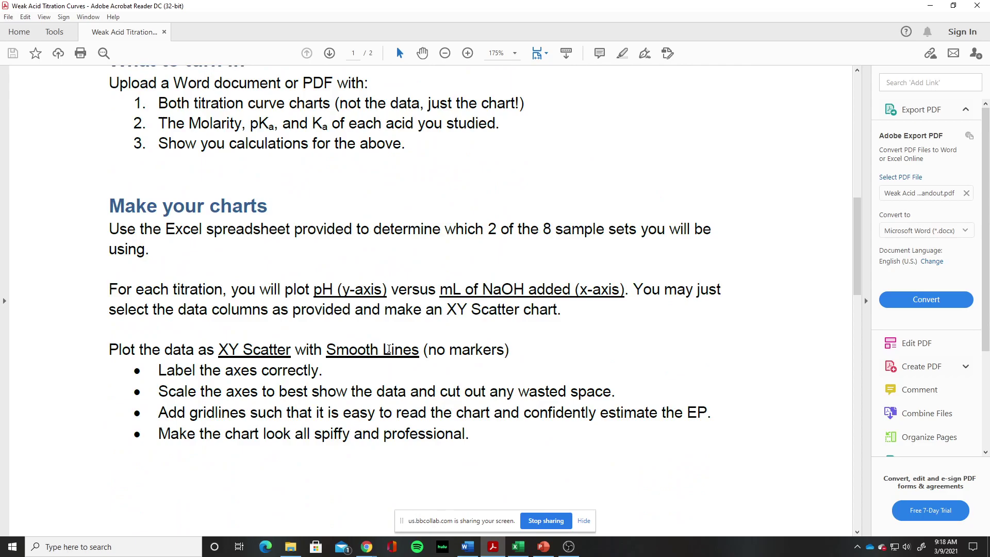
Switch to Excel, delete the existing pH chart and select the full mL NaOH and pH columns.
left_click(518, 547)
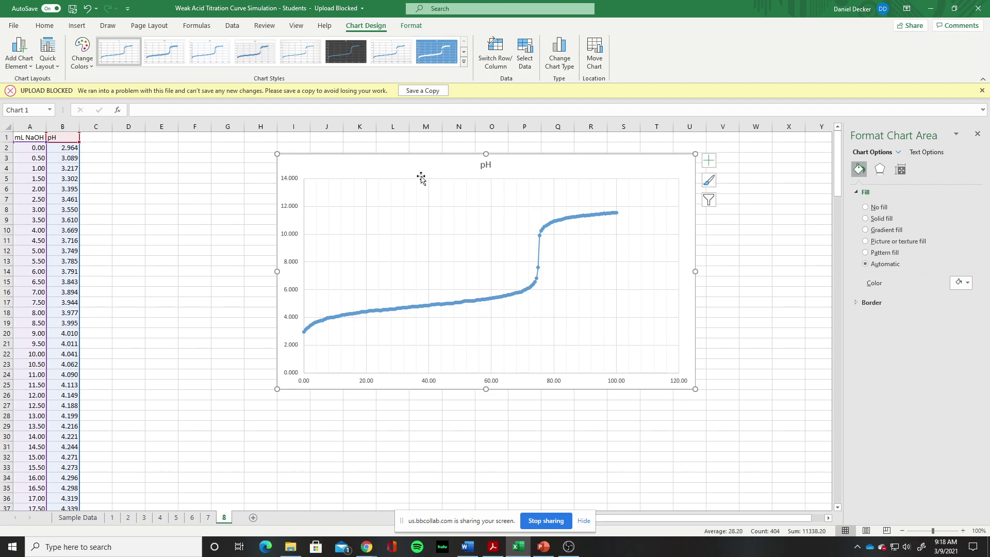
key("Delete")
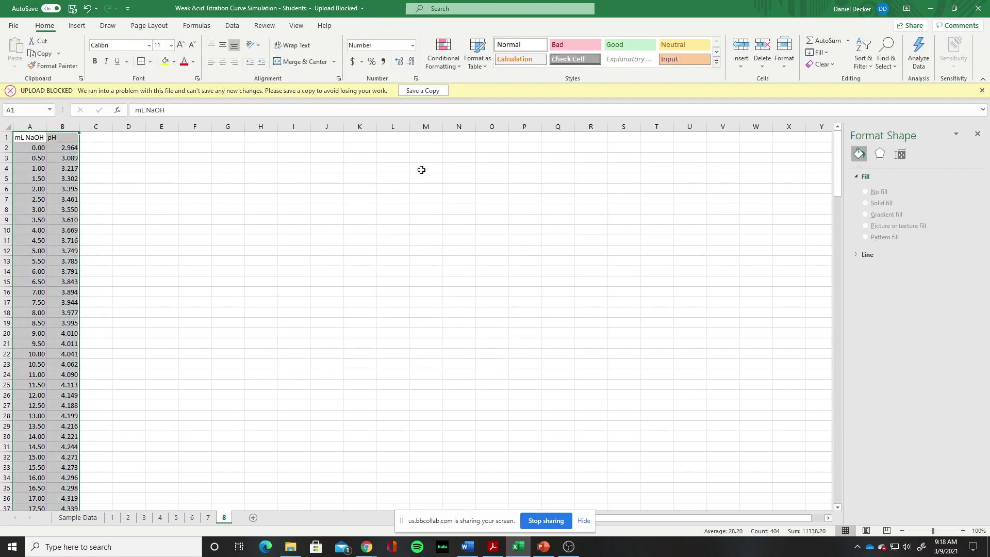
left_click(227, 178)
left_click(29, 134)
key("ctrl+shift+Down")
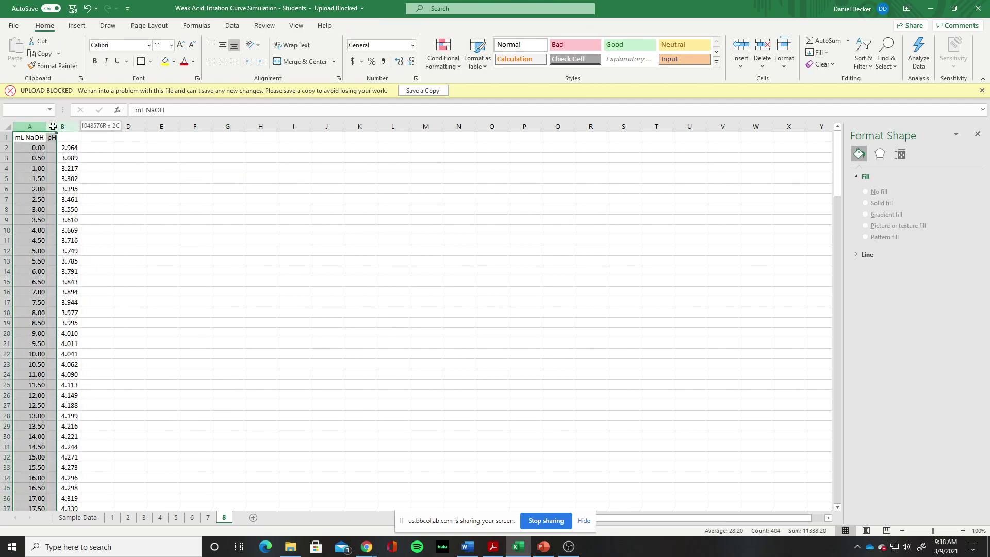
key("shift+Right")
Try plotting the two columns as an enlarged scatter chart with smooth lines and no markers, and delete it.
left_click(77, 26)
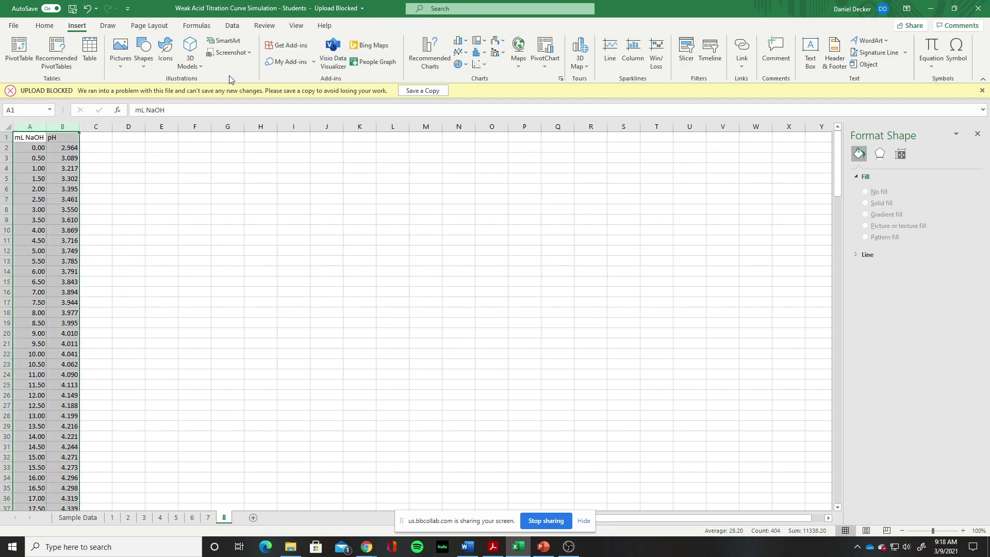
left_click(479, 64)
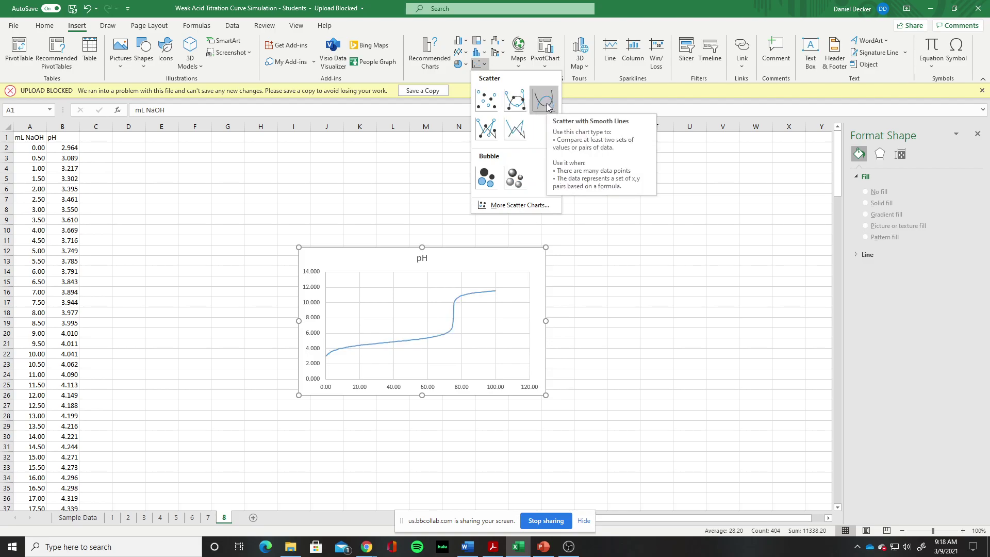
left_click(519, 107)
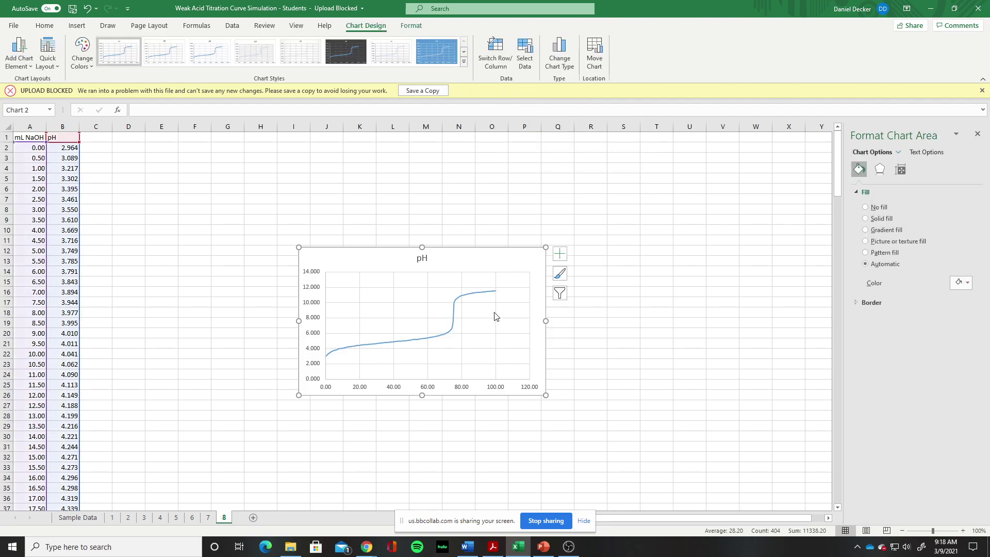
left_click_drag(546, 248, 729, 161)
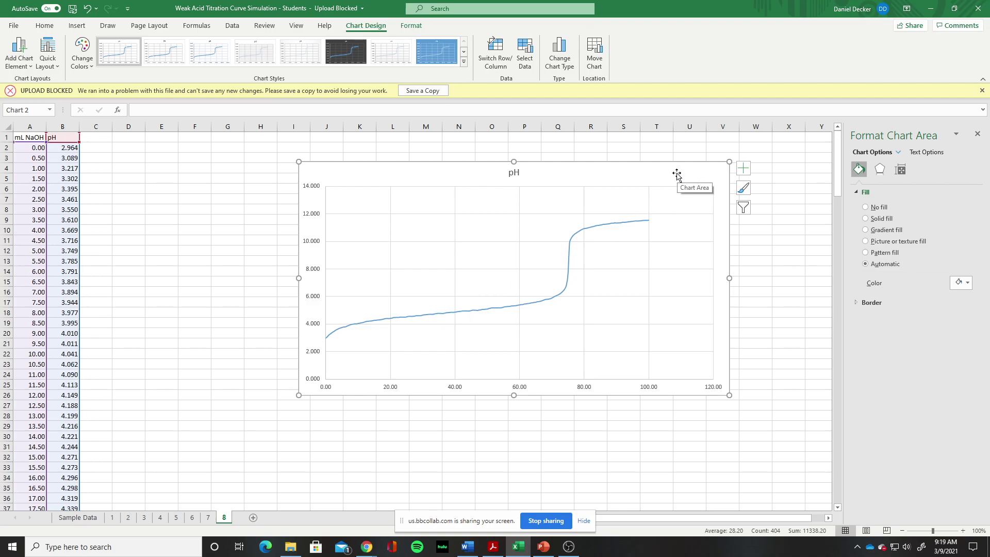
mouse_move(599, 229)
key("Delete")
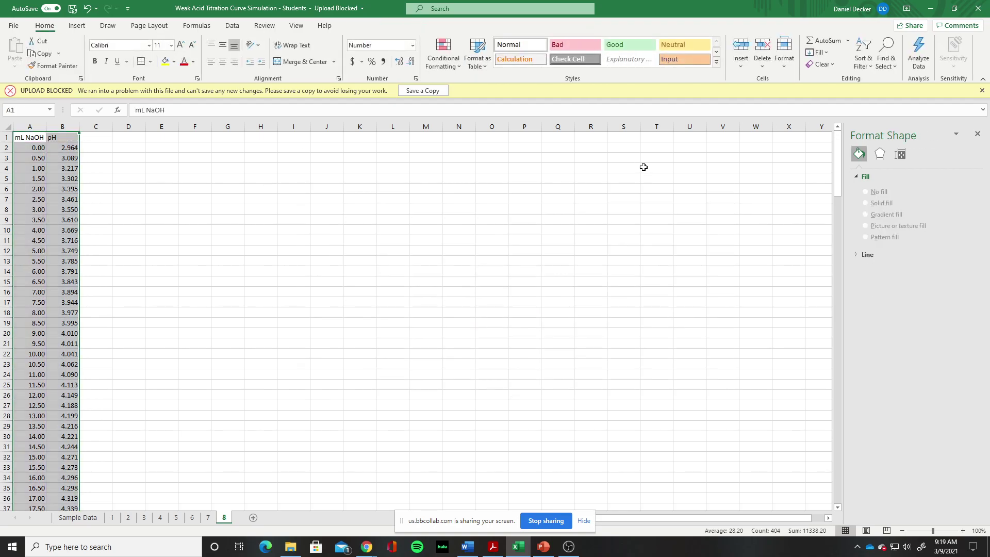
Plot the selected mL NaOH and pH columns as a scatter chart with smooth lines and markers, and enlarge it.
left_click(76, 26)
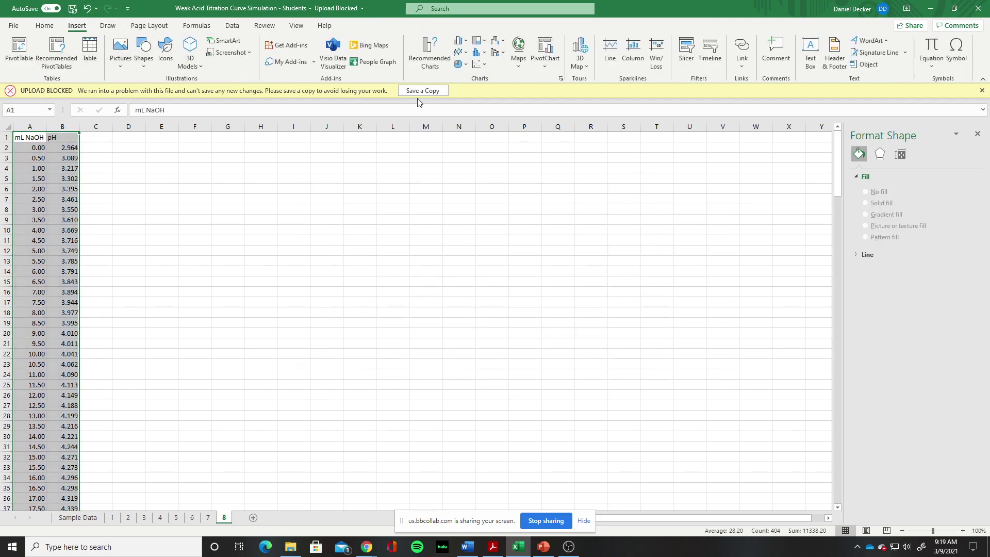
left_click(478, 64)
left_click(516, 101)
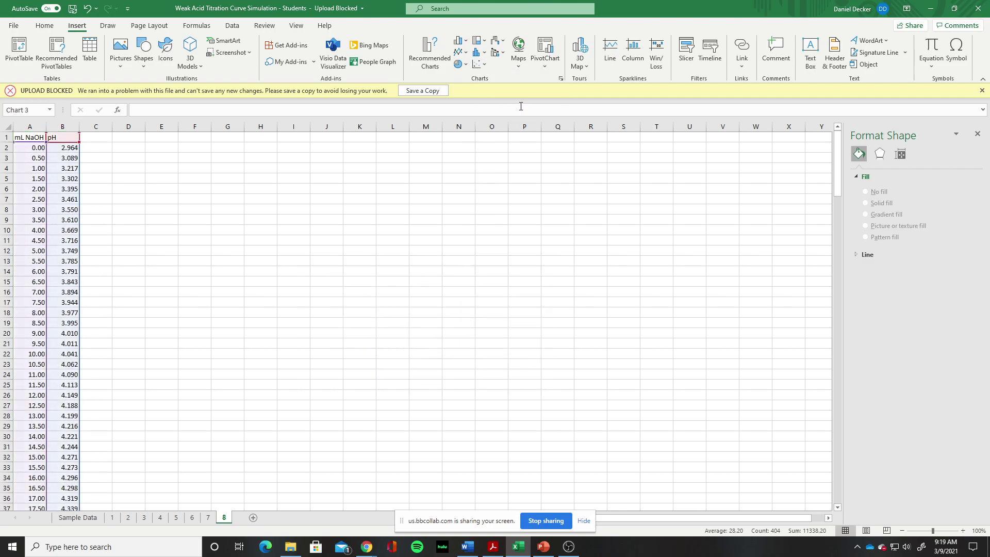
left_click_drag(551, 246, 769, 160)
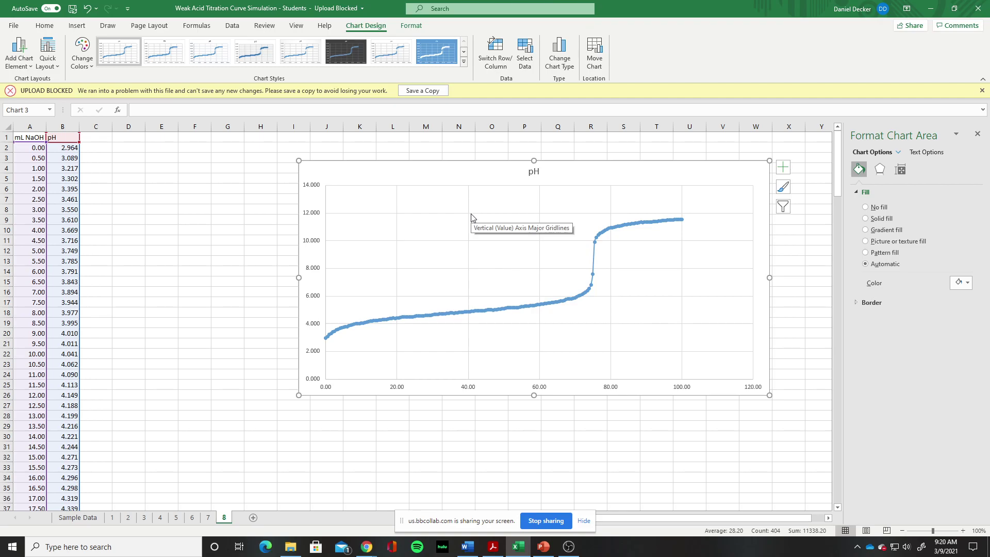
Switch to the Collaborate class session in Chrome and stop sharing the screen.
left_click(373, 553)
left_click(310, 504)
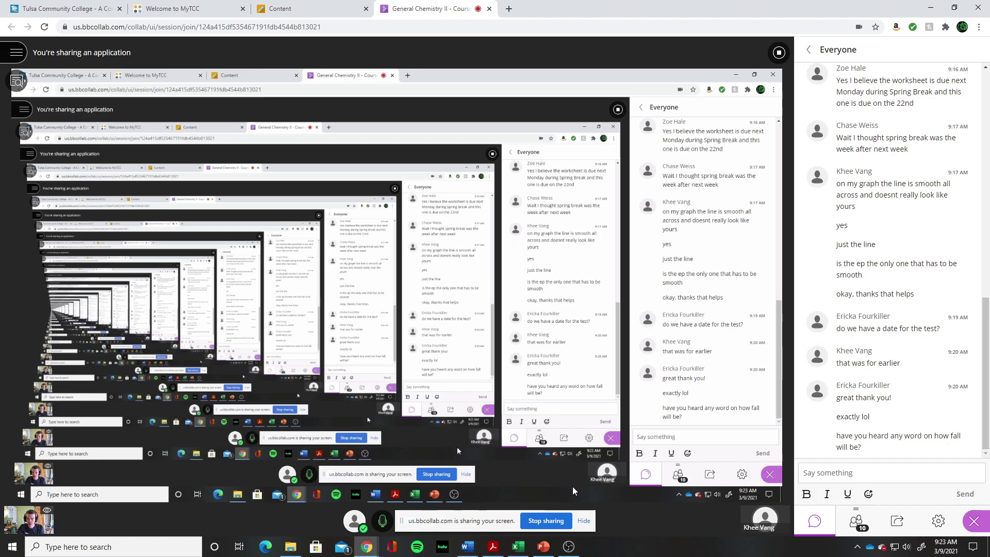
left_click(542, 525)
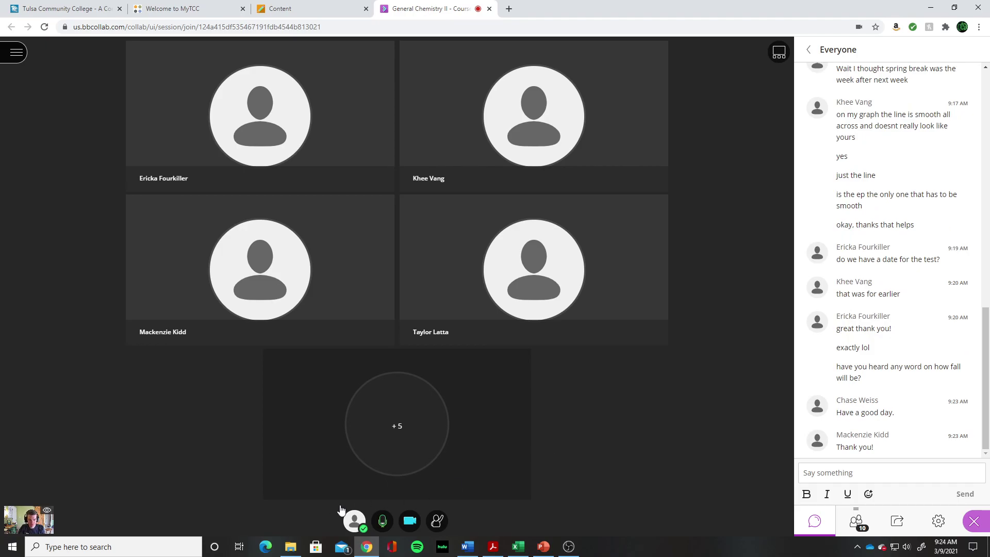
Leave the Collaborate class session and bring up the OBS recording window.
left_click(354, 520)
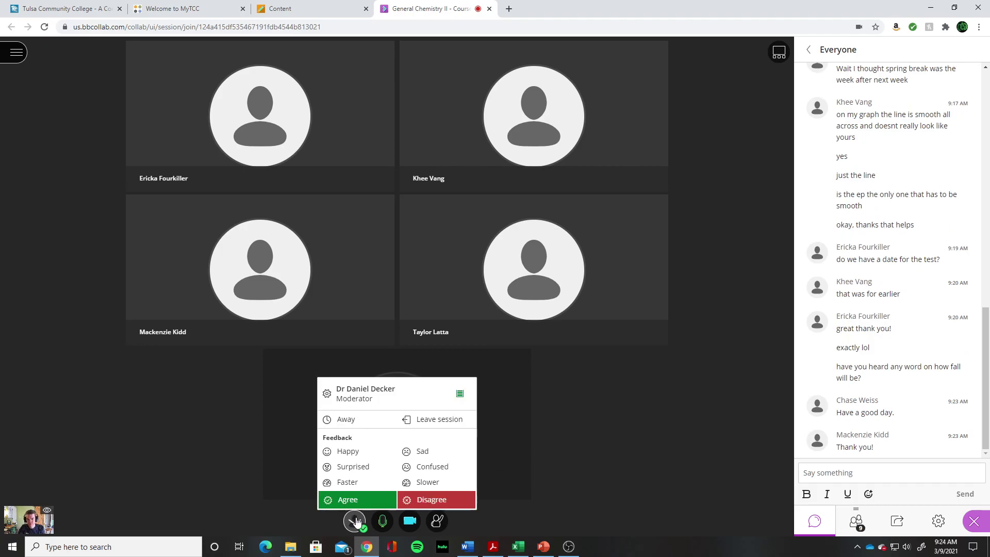
left_click(439, 420)
left_click(571, 380)
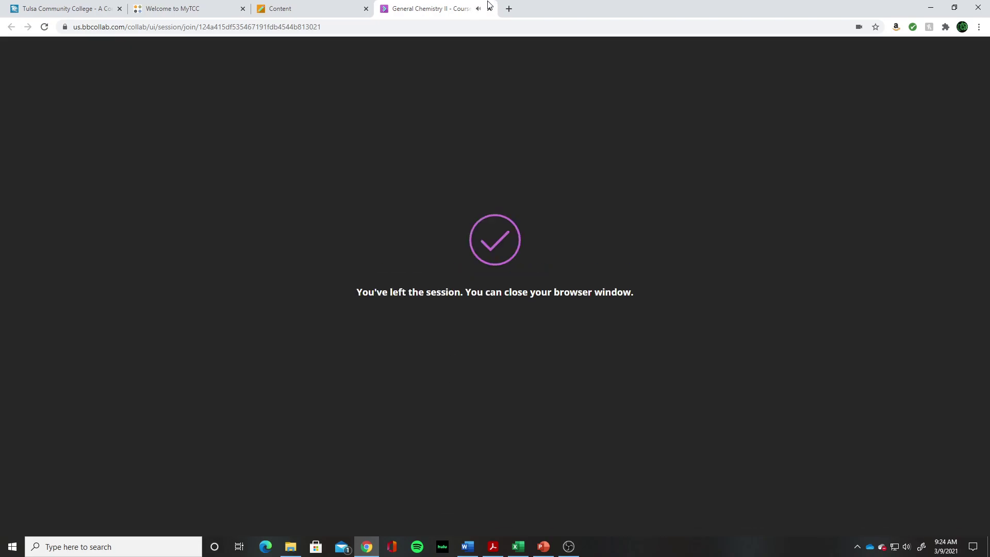
left_click(569, 547)
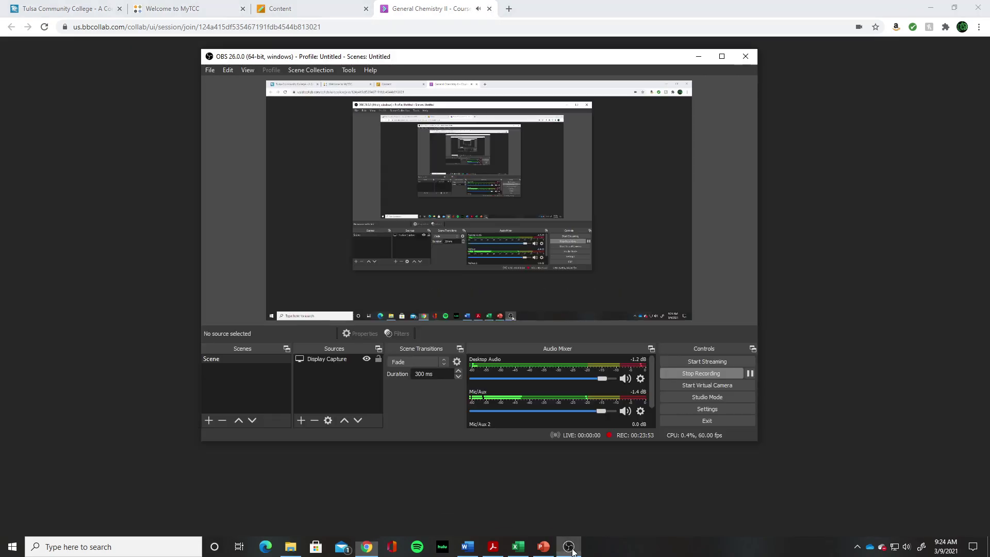